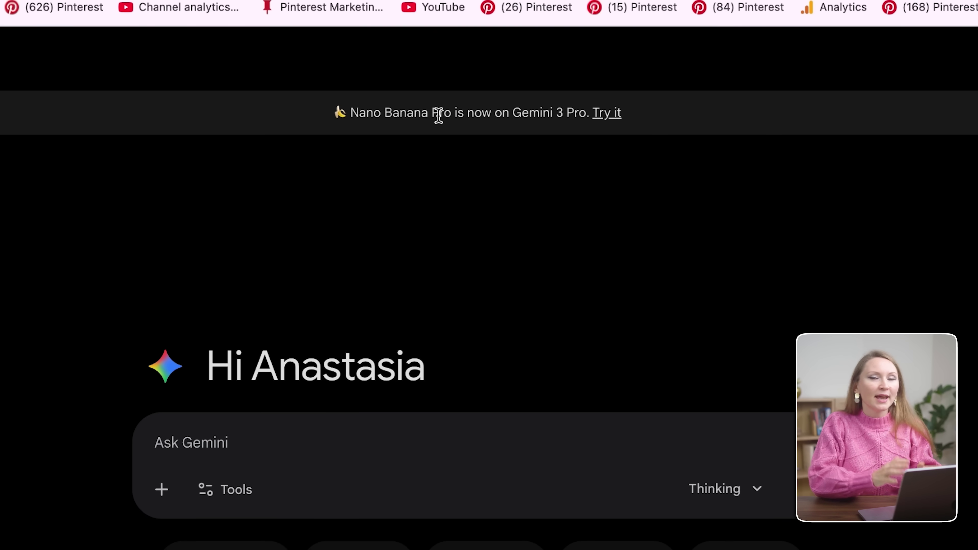
Download the café t-shirt mockup image at full size
left_click_drag(372, 113, 633, 116)
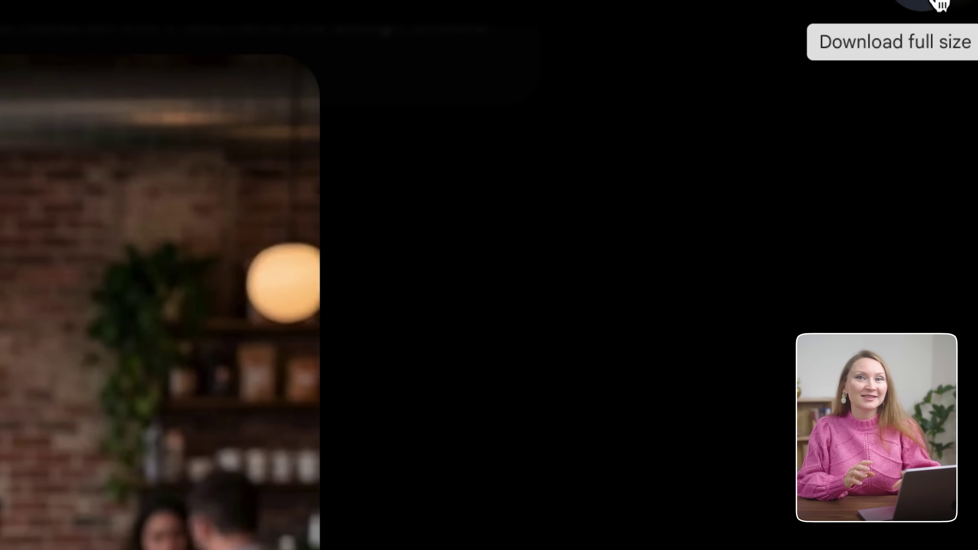
left_click(938, 6)
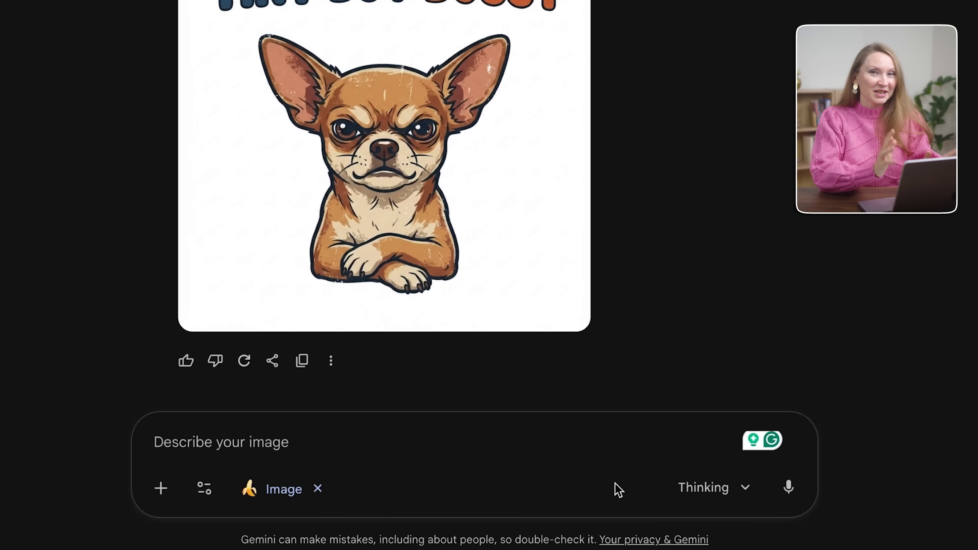
Switch to Thinking with 3 Pro and request the design reading SMALL DOG ENERGY with a sassier Chihuahua
left_click(683, 506)
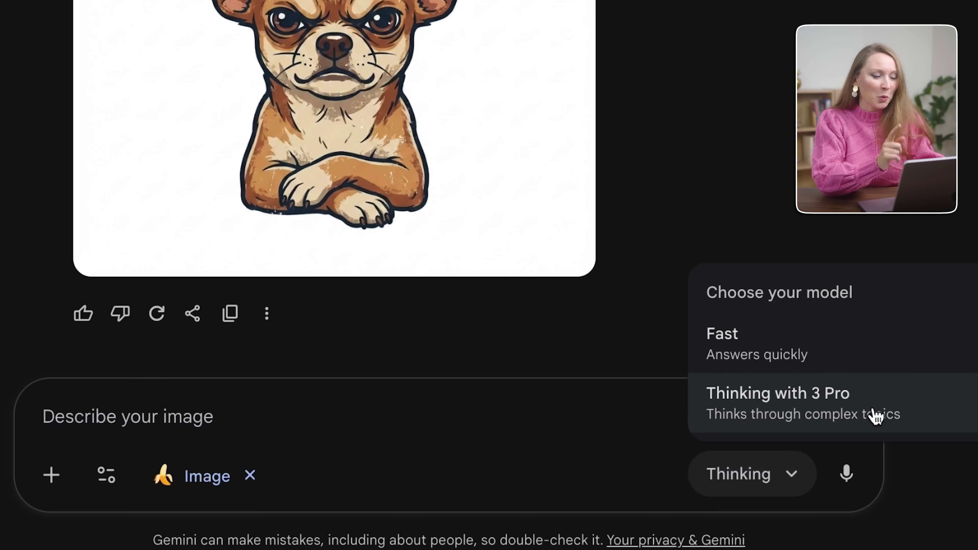
left_click(734, 411)
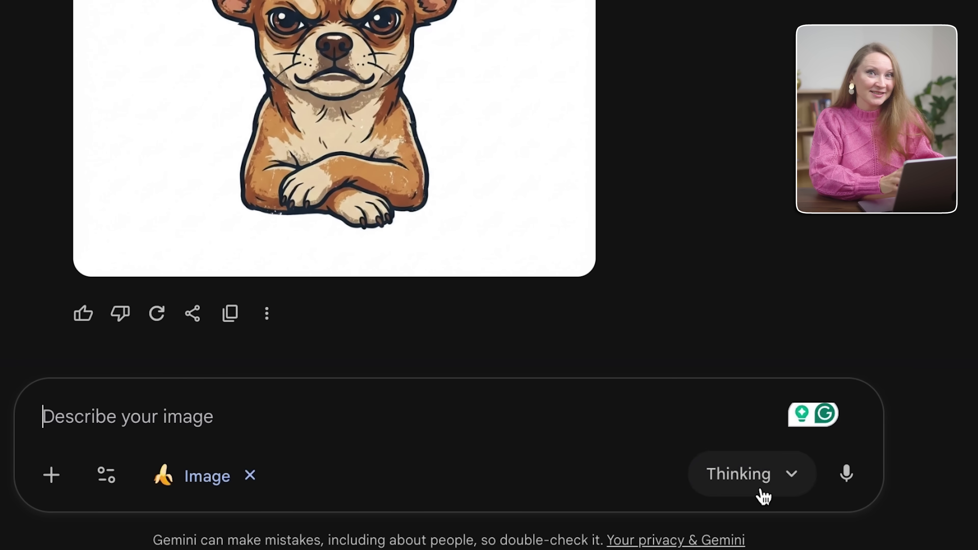
scroll(671, 105, "up", 5)
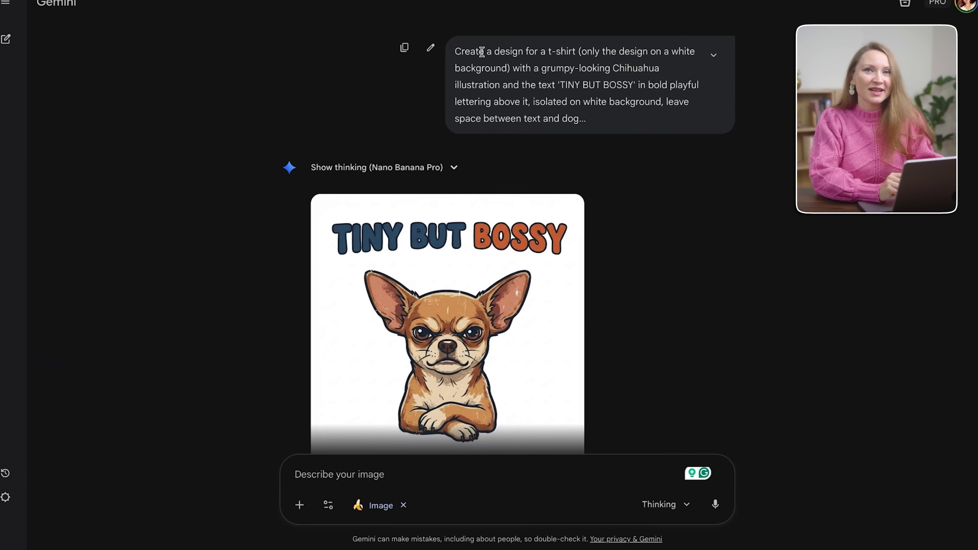
left_click_drag(461, 52, 590, 102)
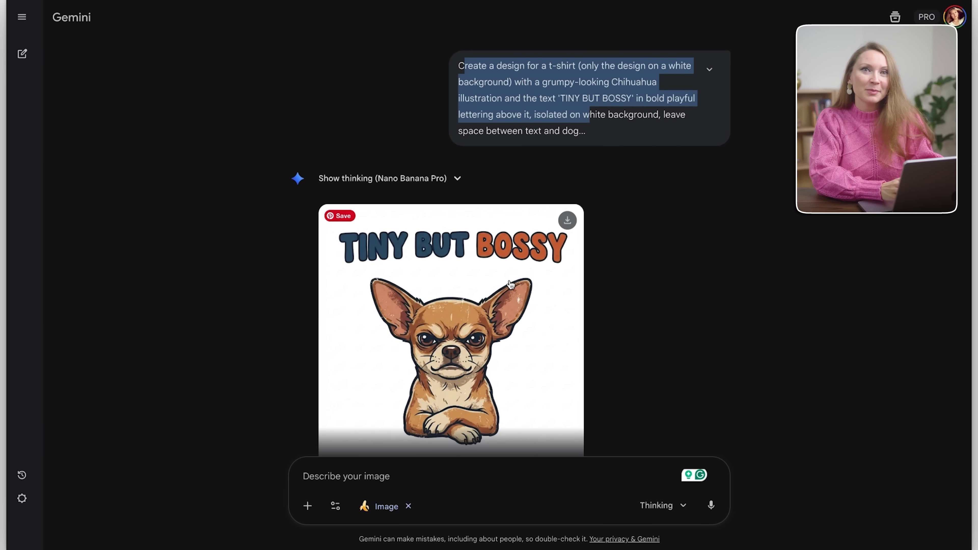
scroll(511, 285, "down", 2)
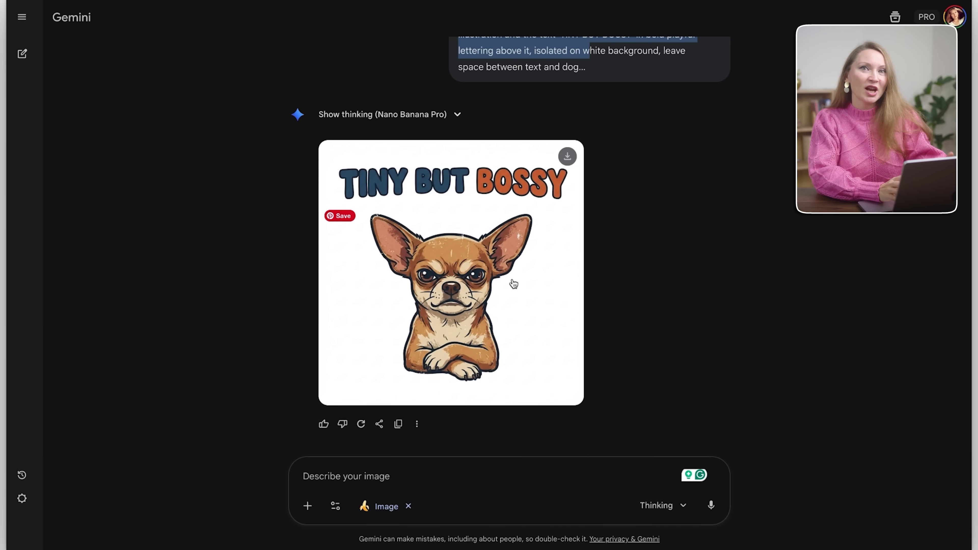
left_click(308, 474)
type("Keep the same style but change the text to 'SMALL DOG ENERGY' and make the Chihuahua look even sassier")
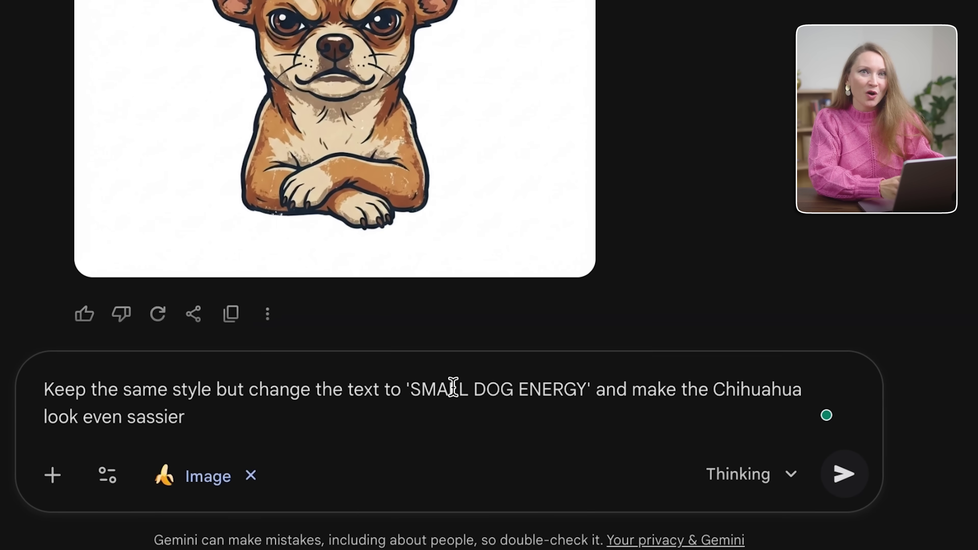
left_click_drag(412, 390, 586, 390)
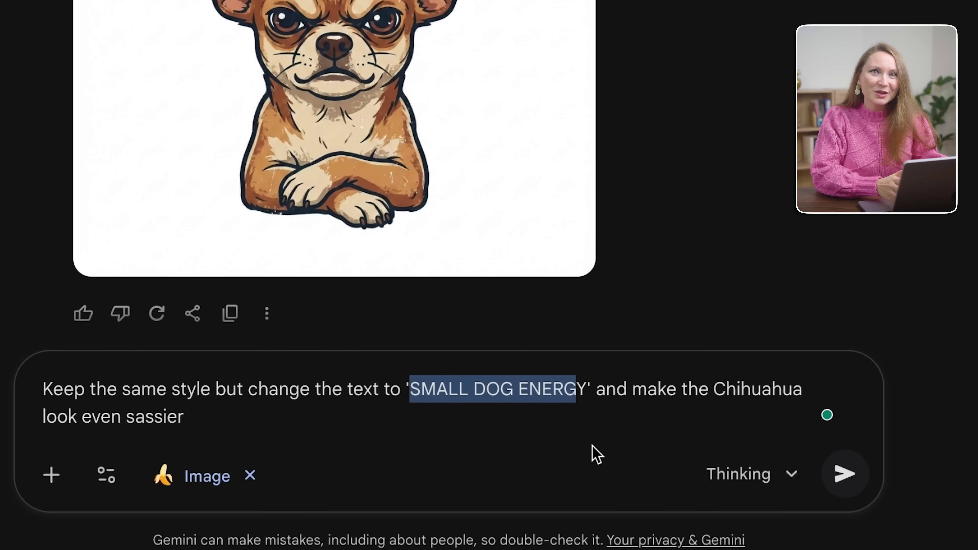
left_click(845, 474)
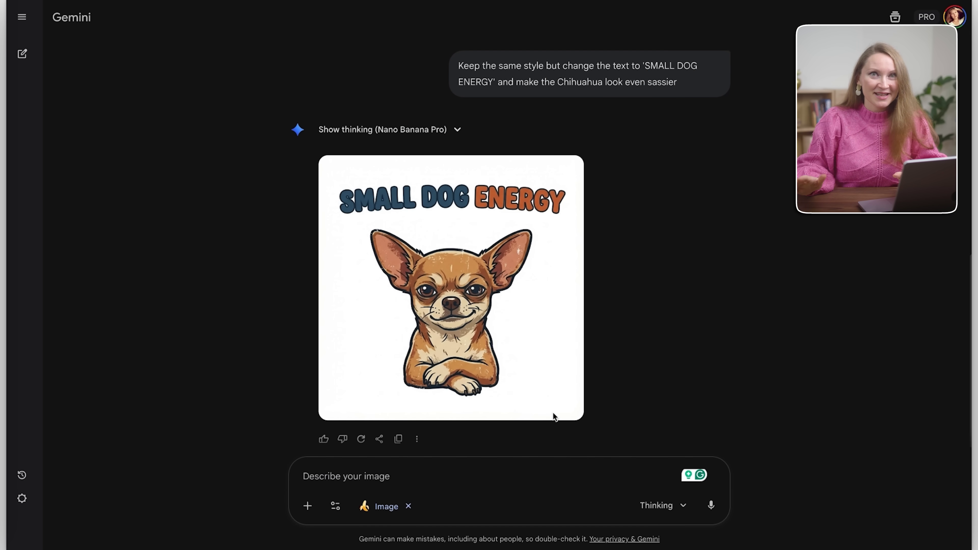
Request the same design with a Pomeranian instead, keeping everything else unchanged
type("Change the dog breed to a Pomeranian but keep everything else the same")
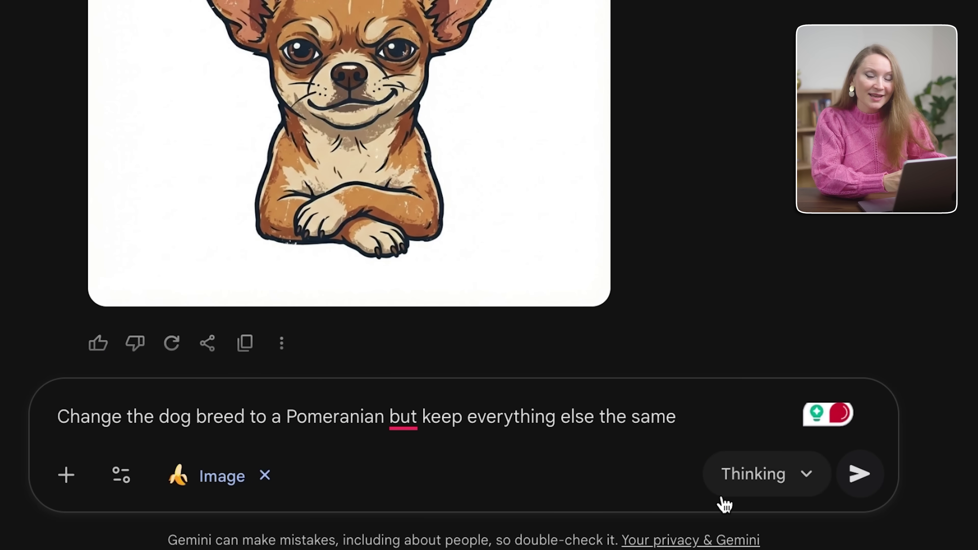
left_click(859, 472)
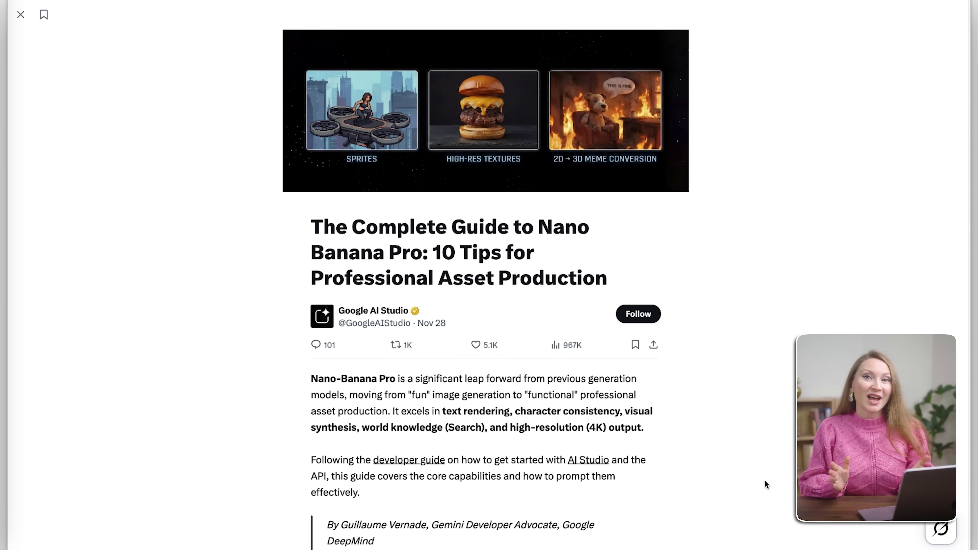
Scroll the Nano Banana Pro guide article from its contents down into the prompting tips
scroll(766, 474, "down", 10)
scroll(767, 471, "down", 18)
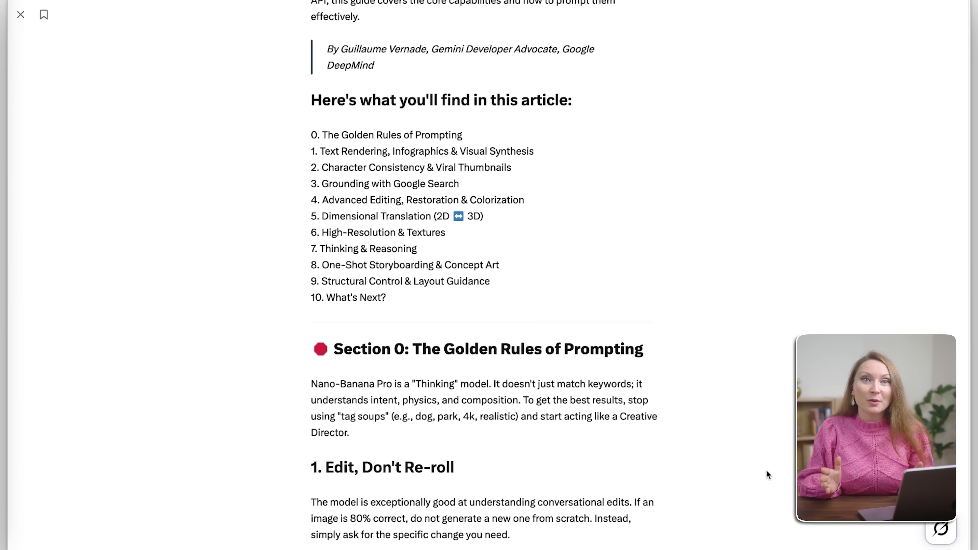
scroll(768, 474, "down", 20)
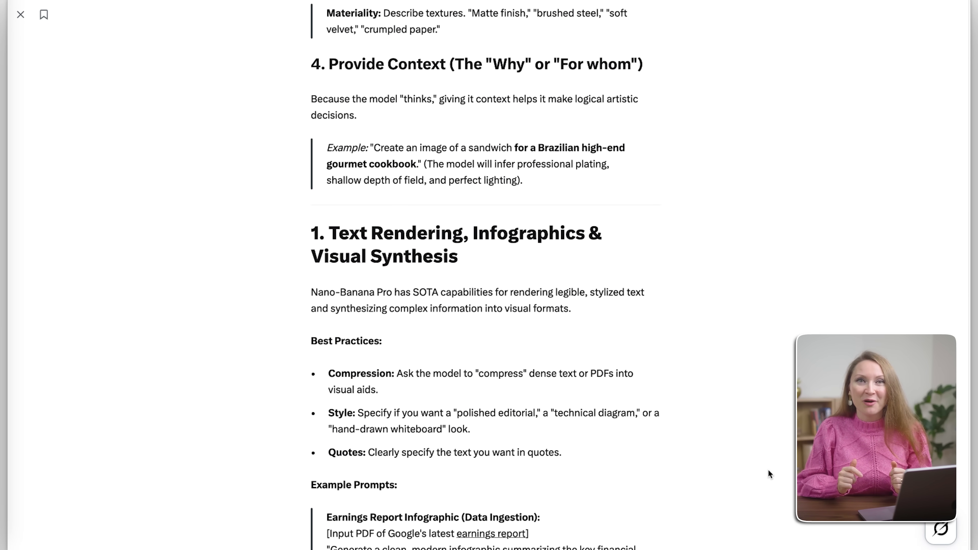
scroll(769, 469, "down", 20)
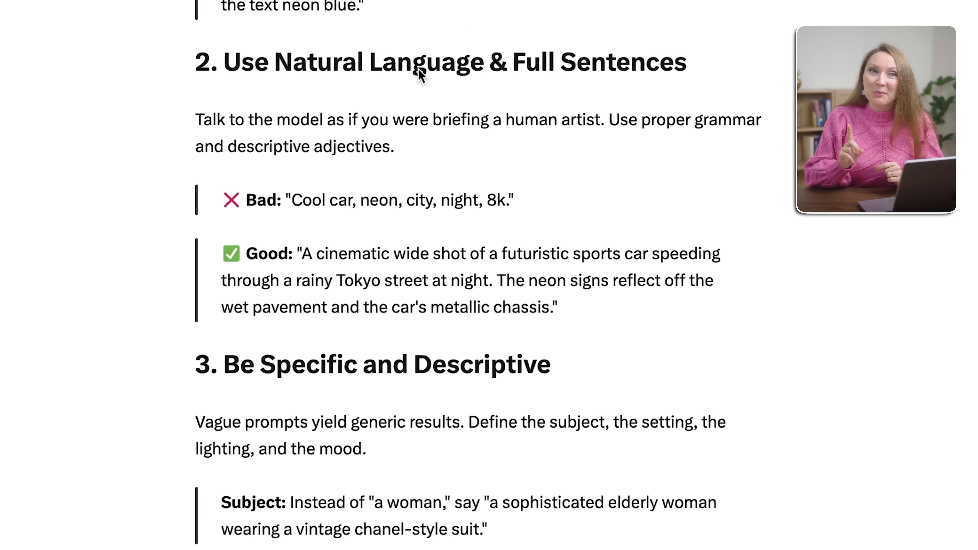
scroll(479, 73, "down", 1)
Submit the keyword-only prompt 'cute cat, coffee mug, funny' to test tag-style prompting
left_click_drag(208, 47, 695, 321)
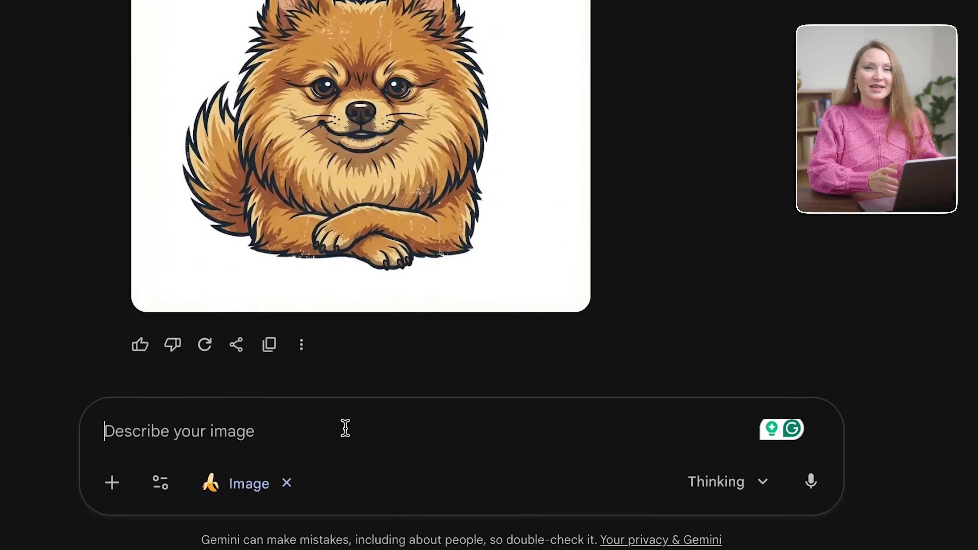
type("cute cat, coffee mug, funny")
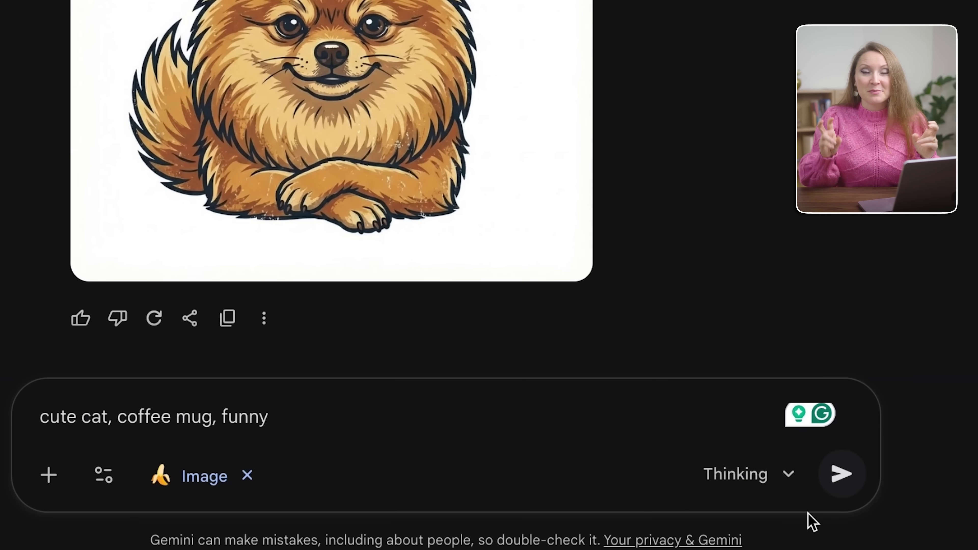
left_click(819, 474)
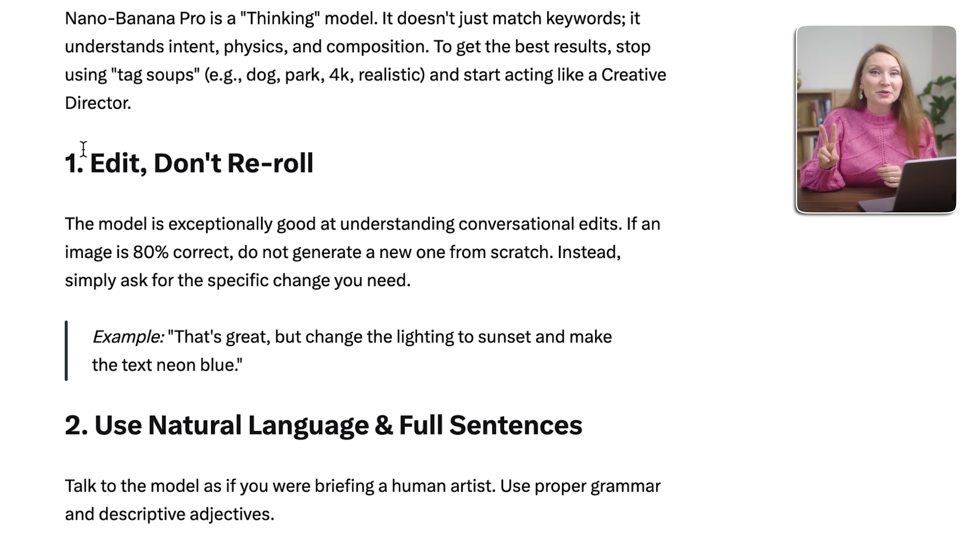
Highlight the guide's '1. Edit, Don't Re-roll' heading and paragraph
left_click_drag(66, 163, 548, 373)
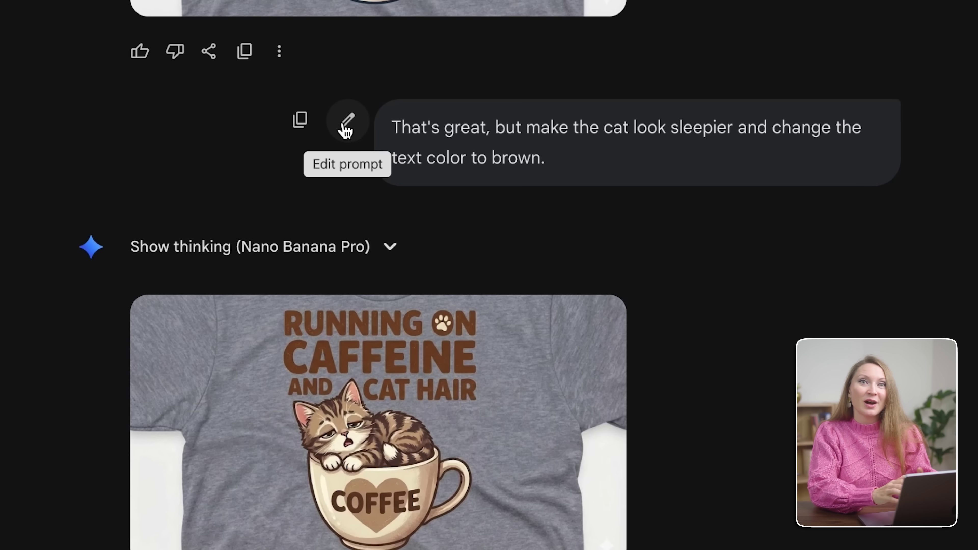
Edit the earlier cat request to end with '- only the text on the mug' and regenerate
left_click(346, 130)
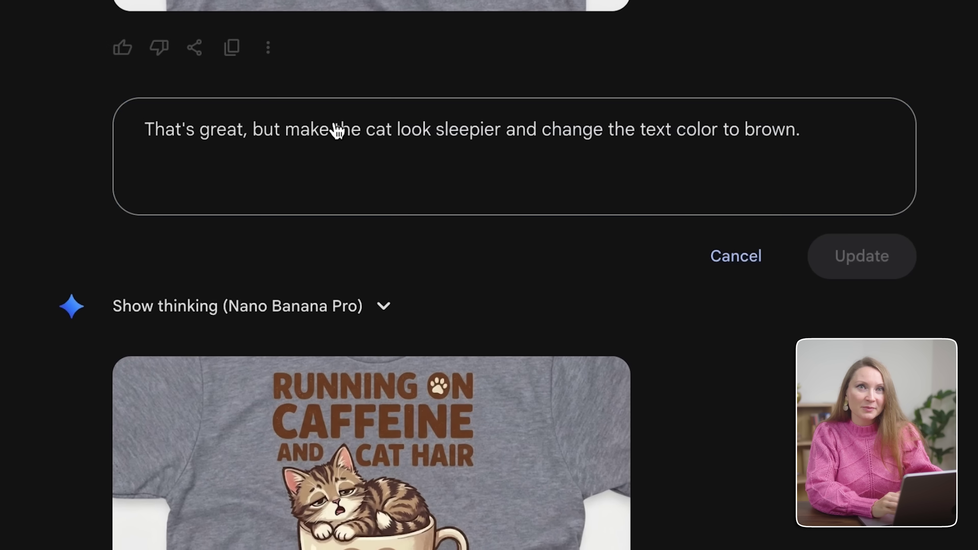
key("BackSpace")
type("- only the text on the mug")
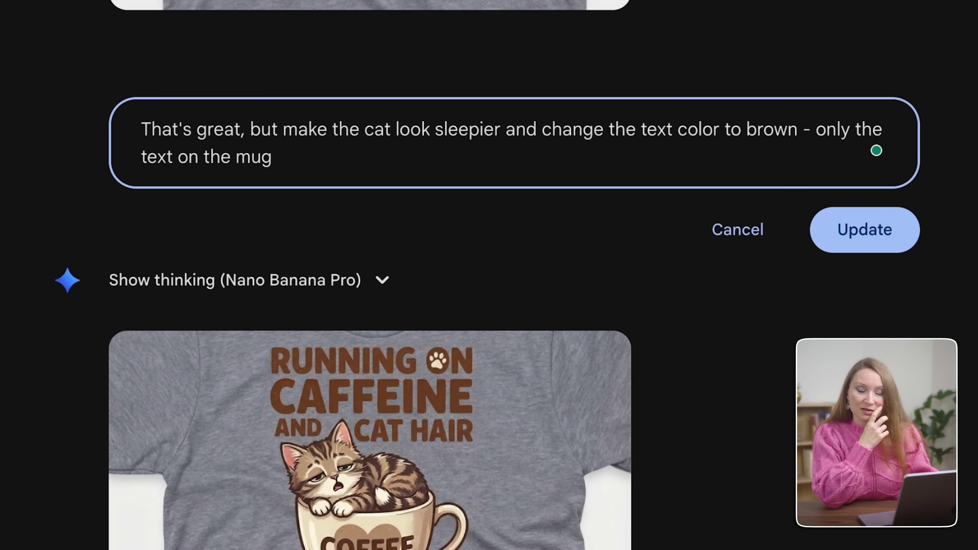
left_click(858, 245)
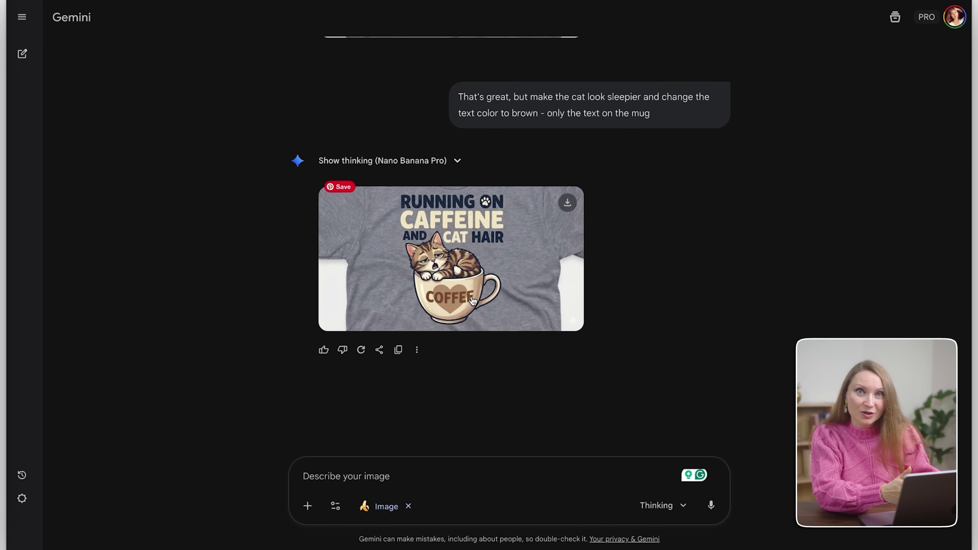
scroll(475, 300, "up", 10)
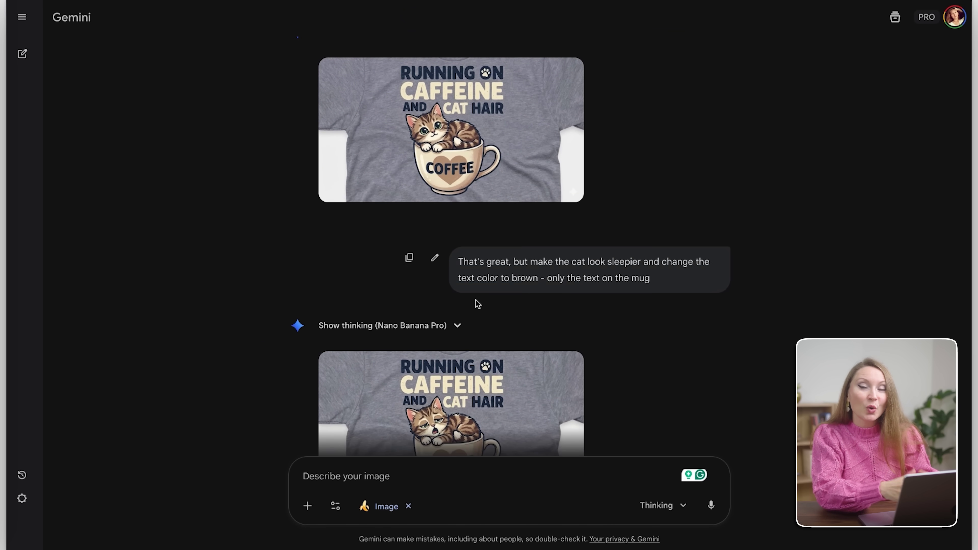
scroll(476, 302, "down", 4)
scroll(483, 309, "down", 9)
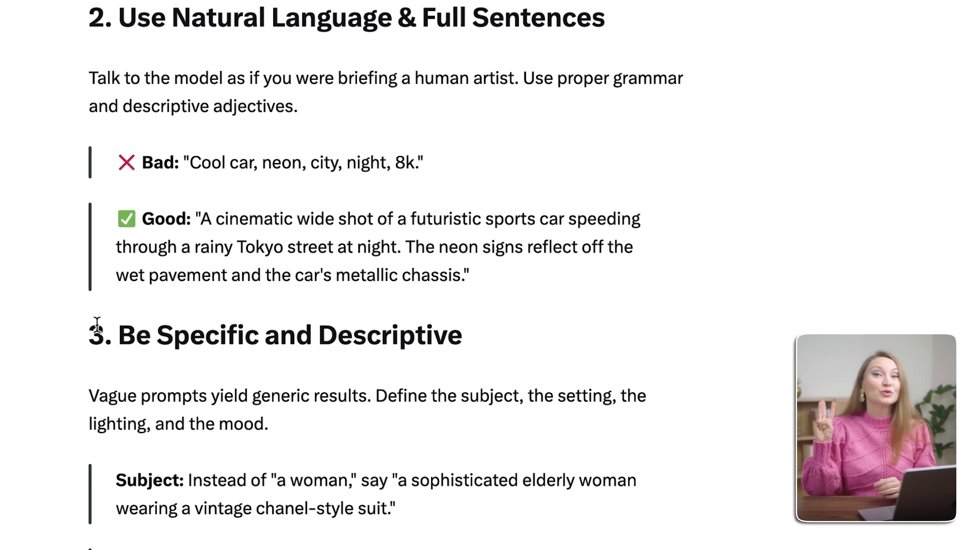
Generate an office photo of a tired woman wearing the coffee cat shirt and view it enlarged
scroll(82, 350, "down", 4)
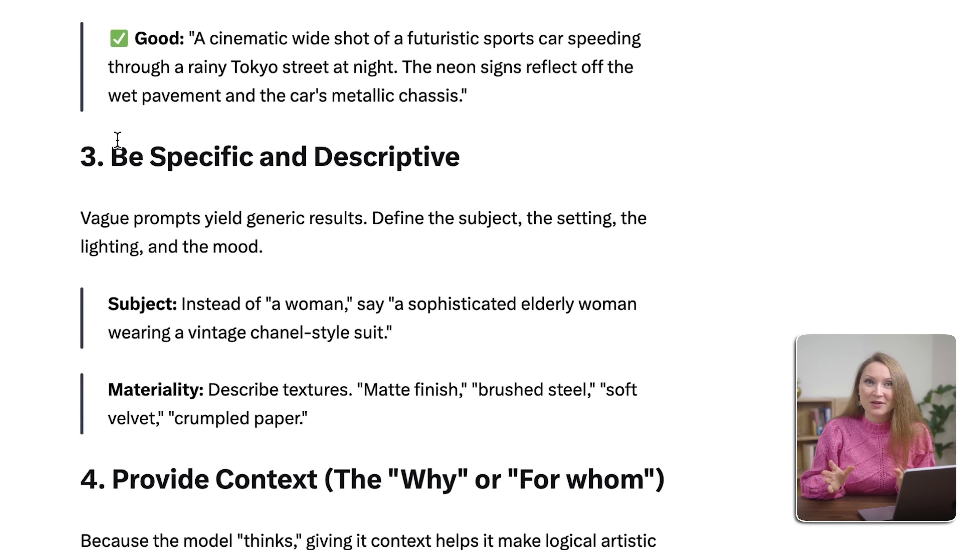
left_click_drag(82, 154, 466, 431)
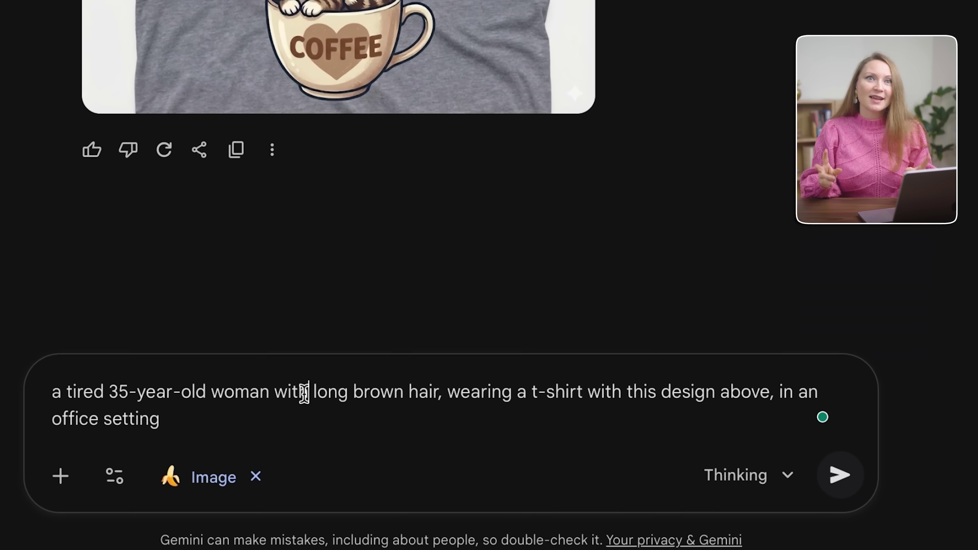
key("ctrl+a")
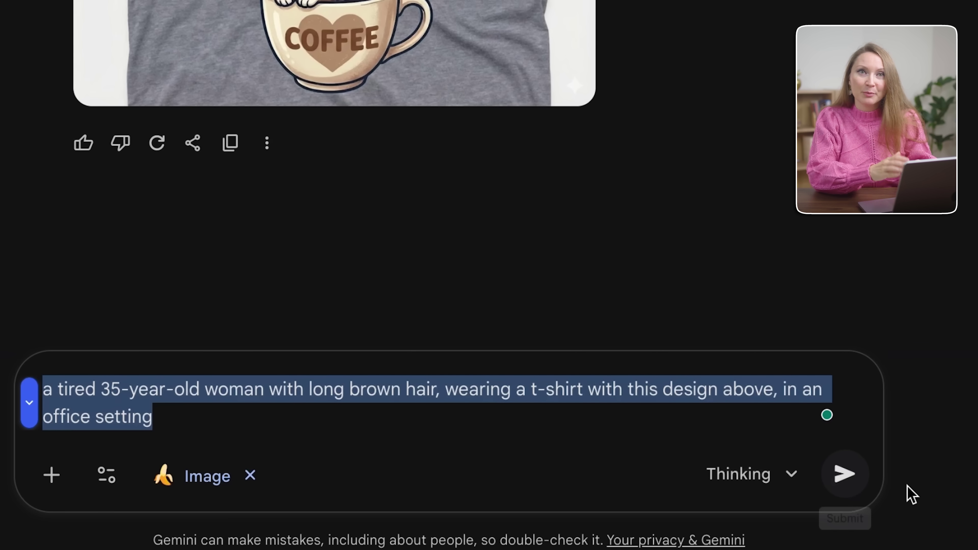
left_click(844, 475)
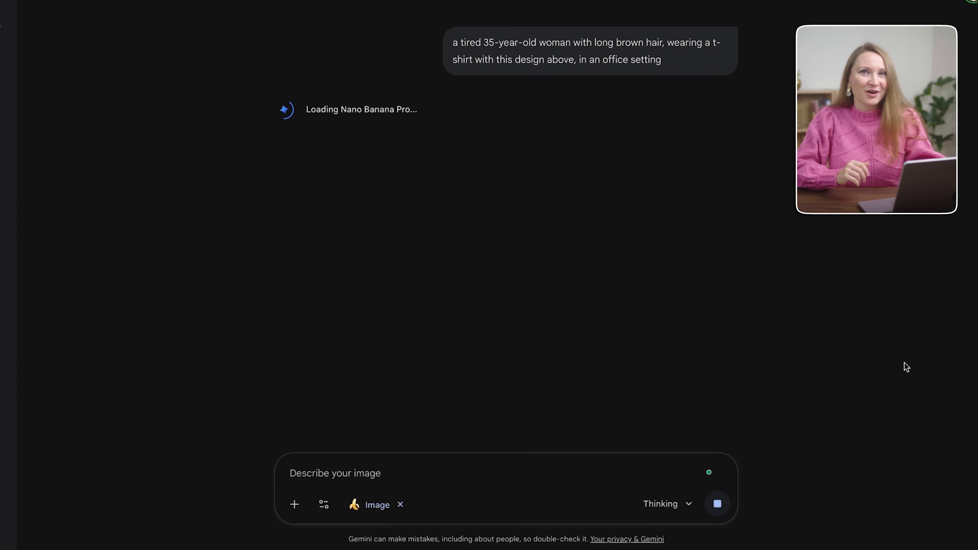
left_click(463, 246)
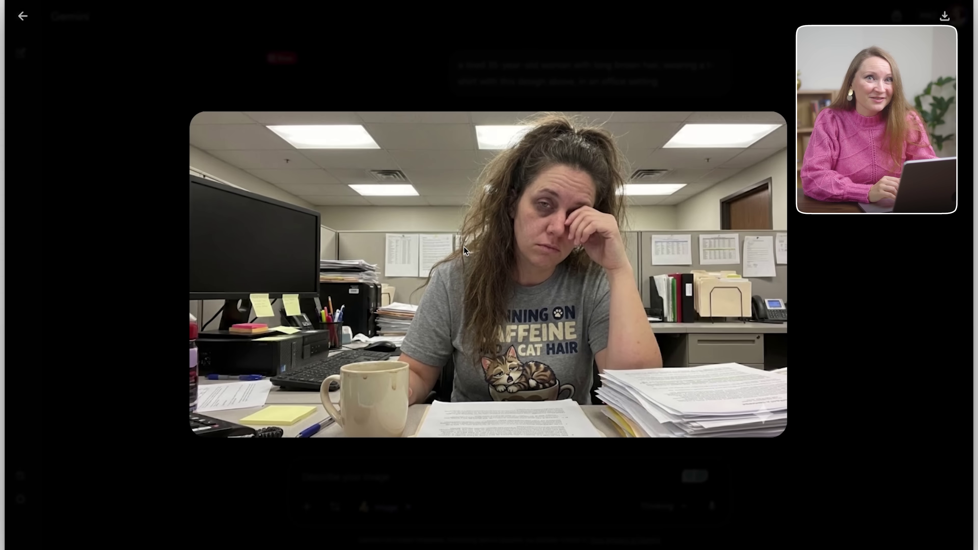
left_click(399, 46)
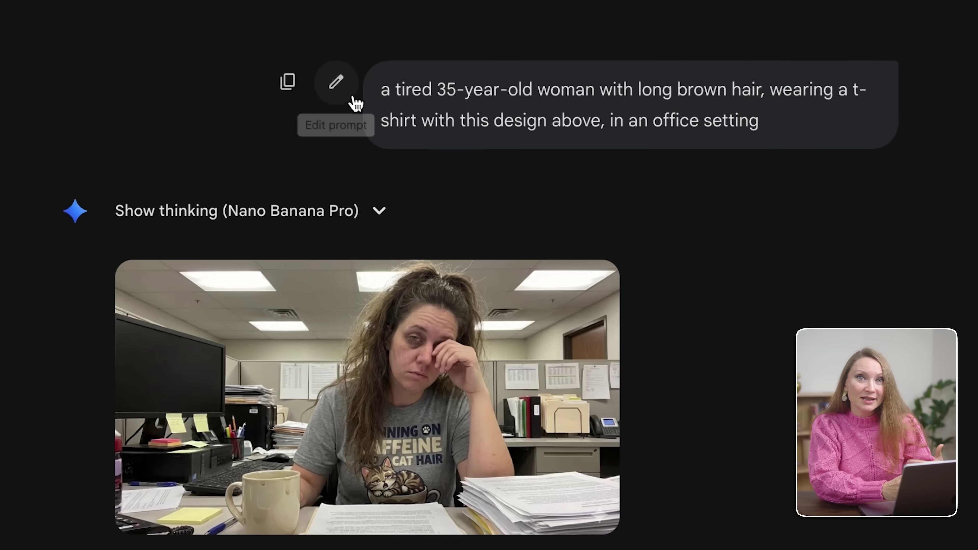
Revise the prompt to remove the black eye and change her pose so the t-shirt design shows
left_click(329, 83)
type(", remove the black eye and change her pose to make sure ")
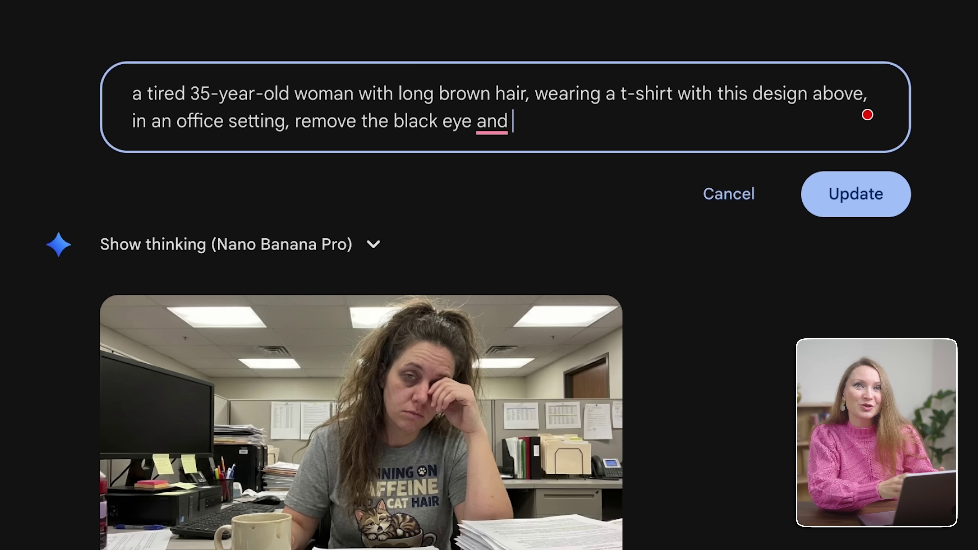
type("we can see the t-shirt design better, the image should focus on the t-shirt design")
left_click(856, 223)
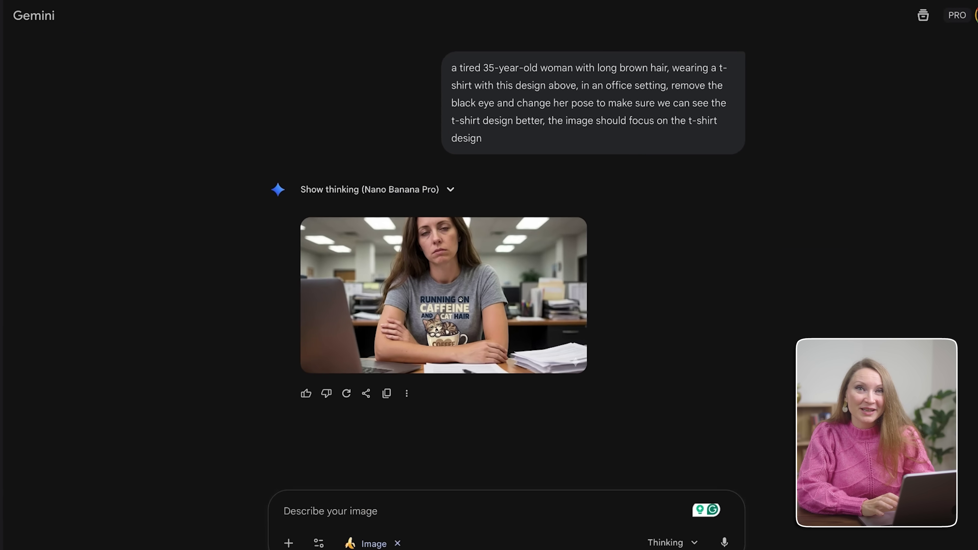
left_click(484, 320)
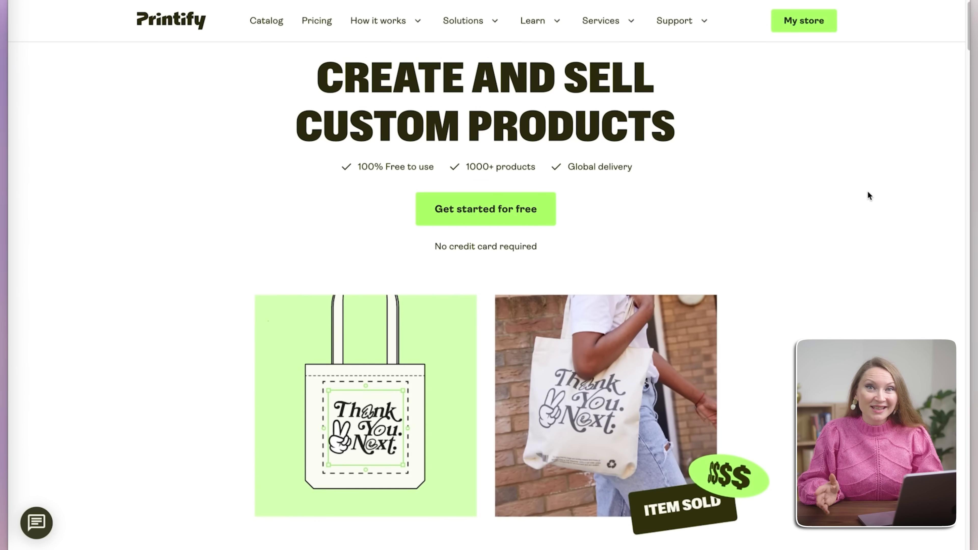
Scroll the Printify homepage and go via Pricing to the product catalog
scroll(867, 191, "down", 15)
scroll(867, 191, "down", 15)
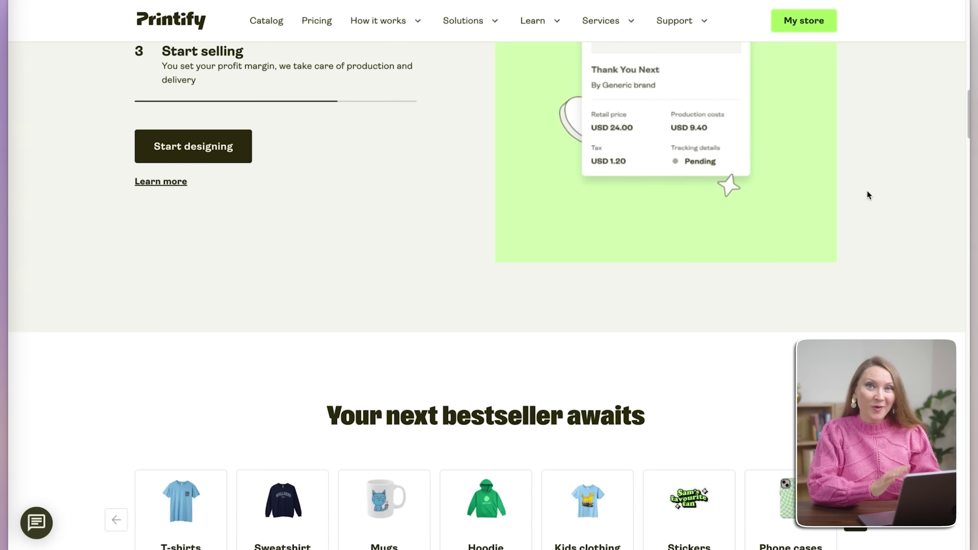
scroll(868, 190, "down", 20)
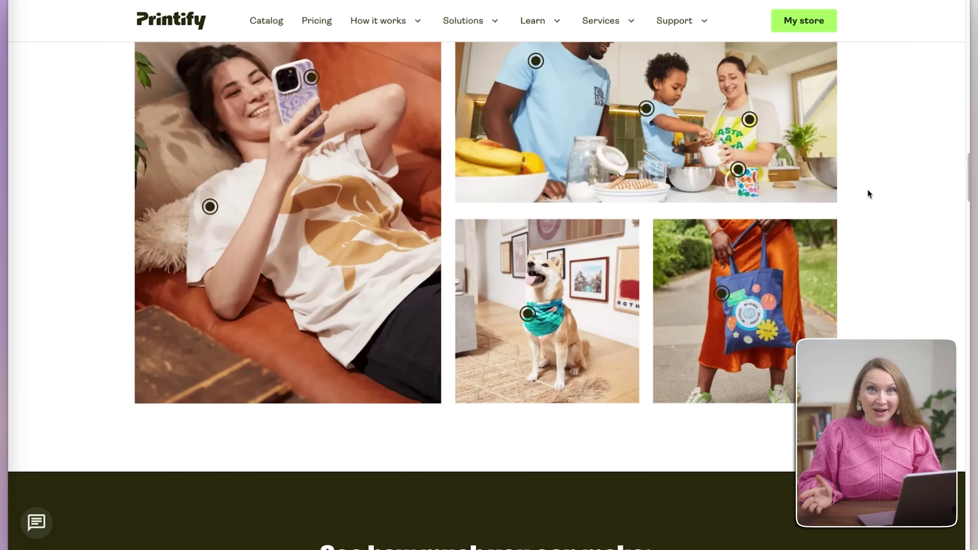
scroll(870, 194, "down", 2)
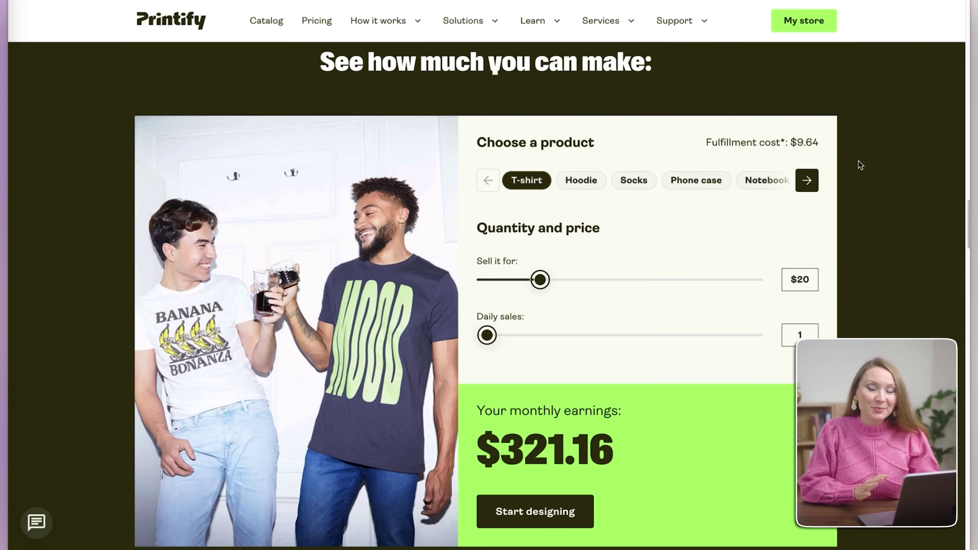
left_click(329, 25)
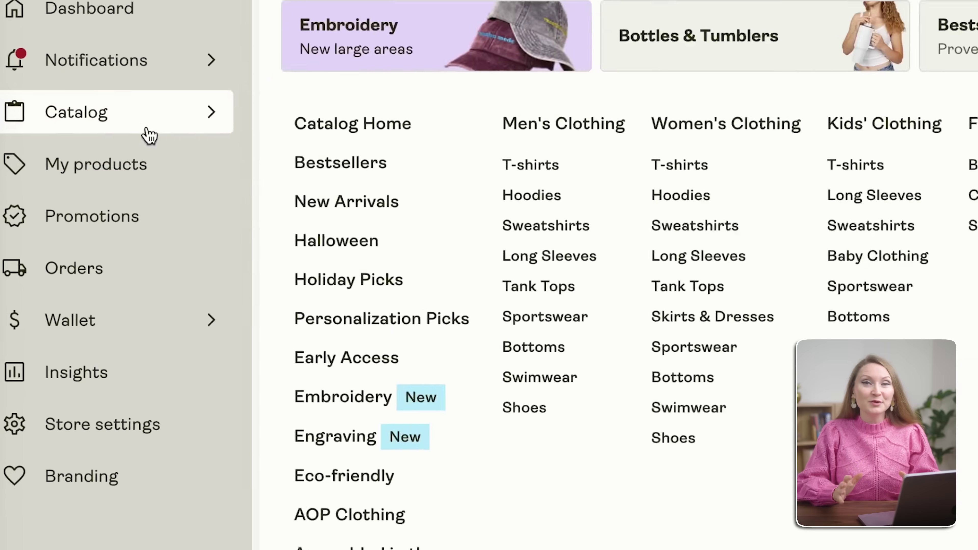
left_click(147, 134)
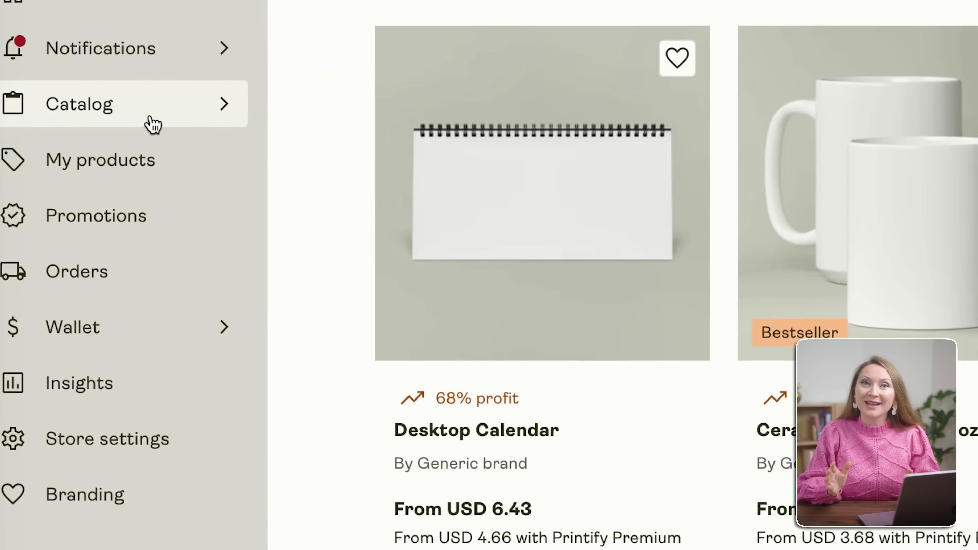
left_click(152, 120)
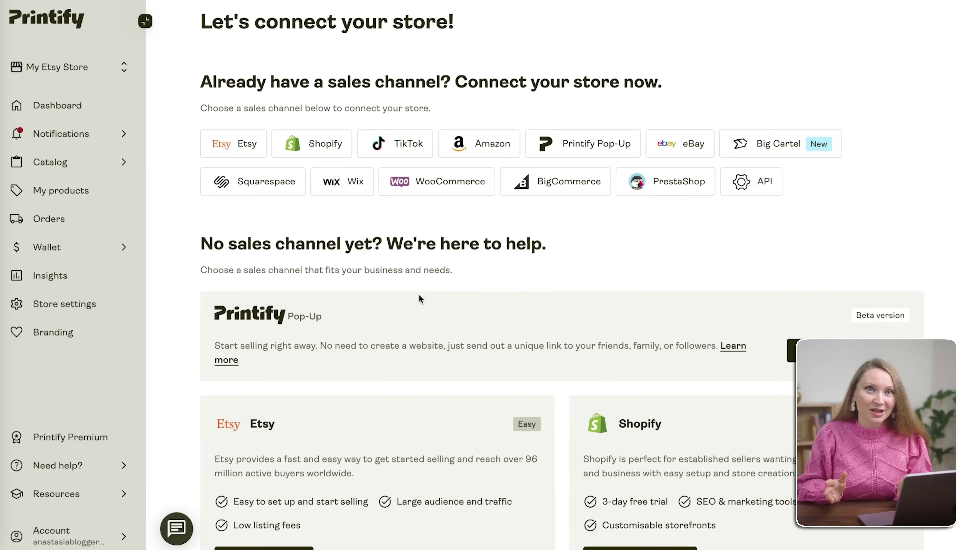
Choose the print provider manually and open Monster Digital's products
scroll(786, 380, "down", 9)
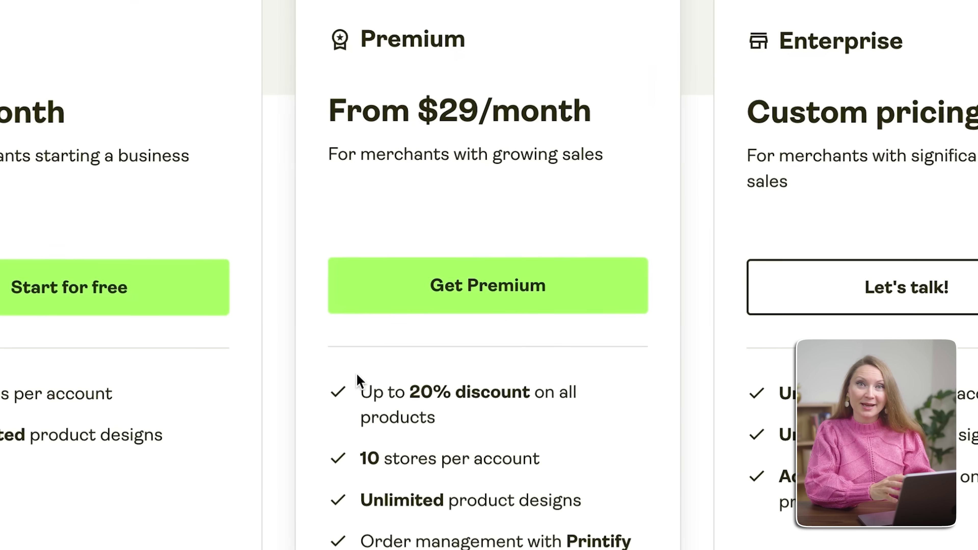
left_click_drag(500, 428, 359, 382)
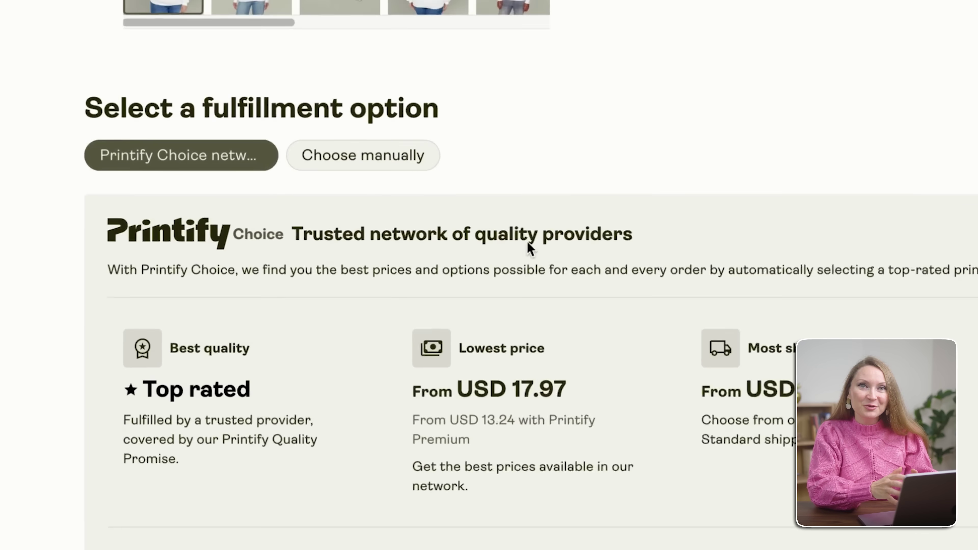
left_click(371, 158)
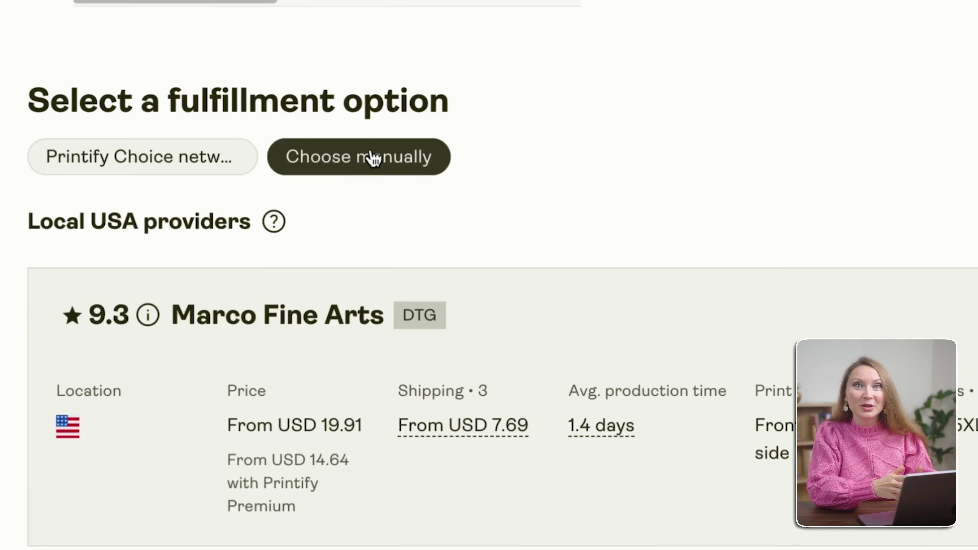
scroll(293, 433, "down", 5)
left_click(293, 434)
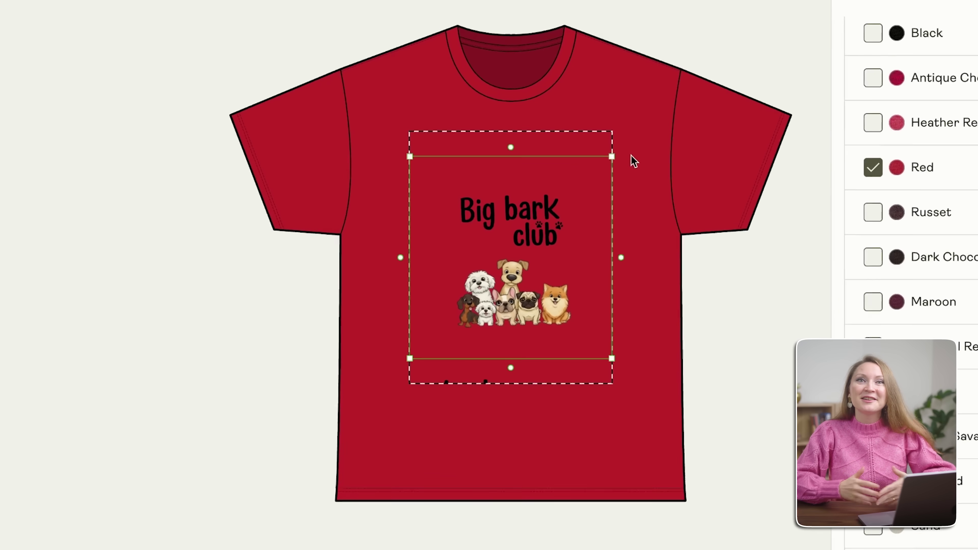
Move the Big bark club design down-left on the red t-shirt front and scale it up
left_click_drag(539, 240, 523, 254)
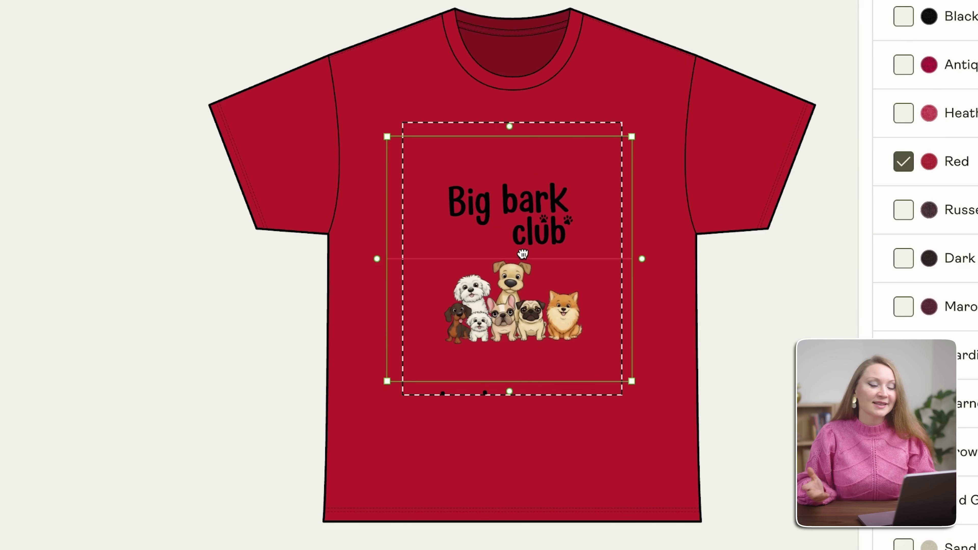
left_click_drag(389, 383, 374, 398)
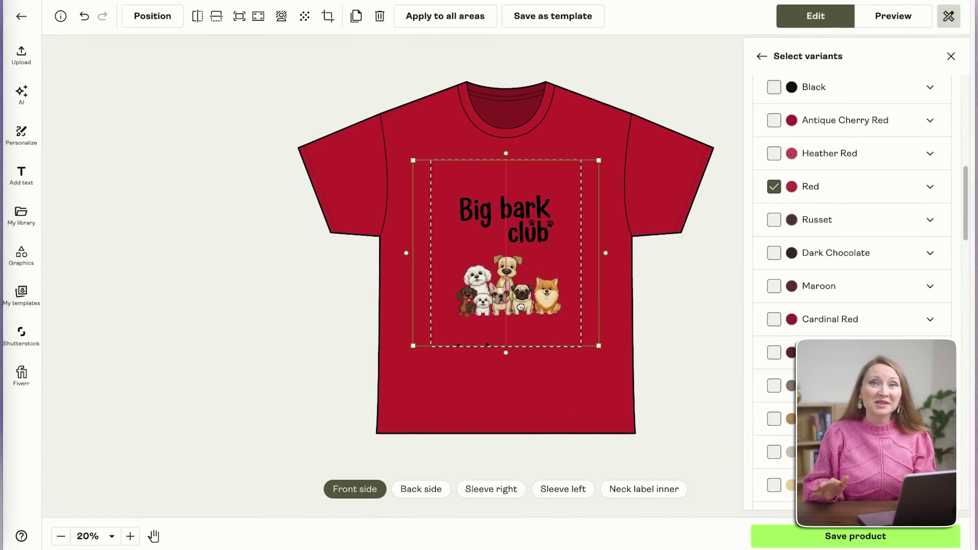
left_click_drag(598, 348, 607, 355)
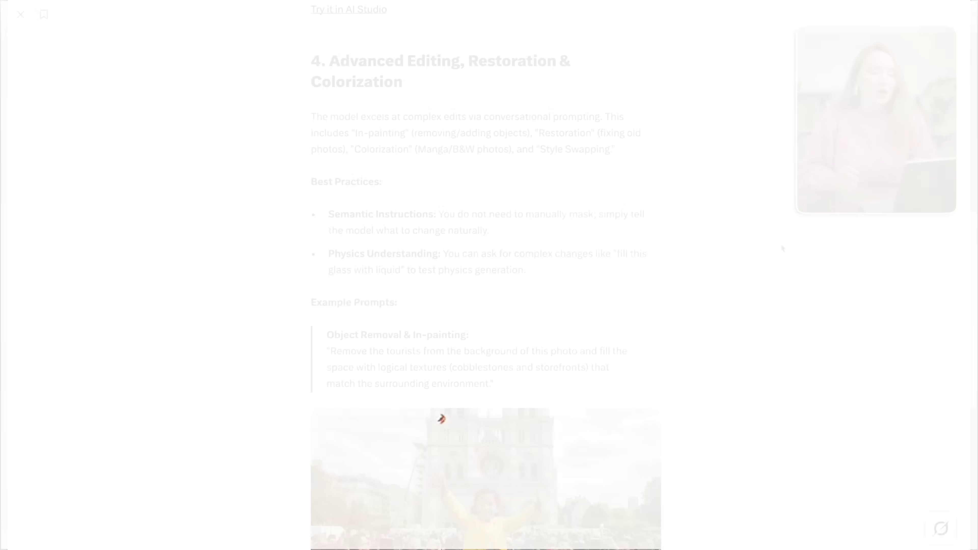
Select the 'Advanced Editing, Restoration & Colorization' heading and scroll to the Manga/Comic Colorization examples
double_click(97, 111)
left_click(97, 111)
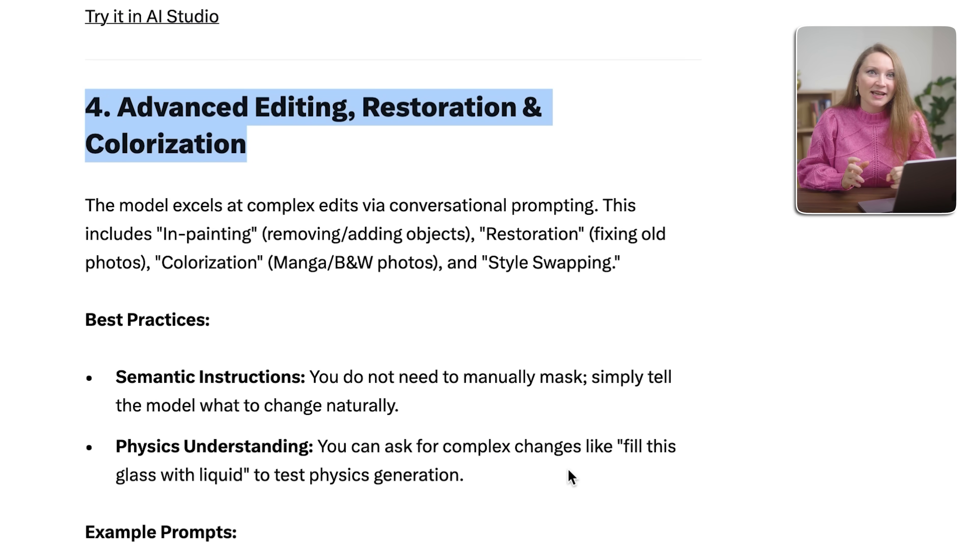
scroll(571, 477, "down", 20)
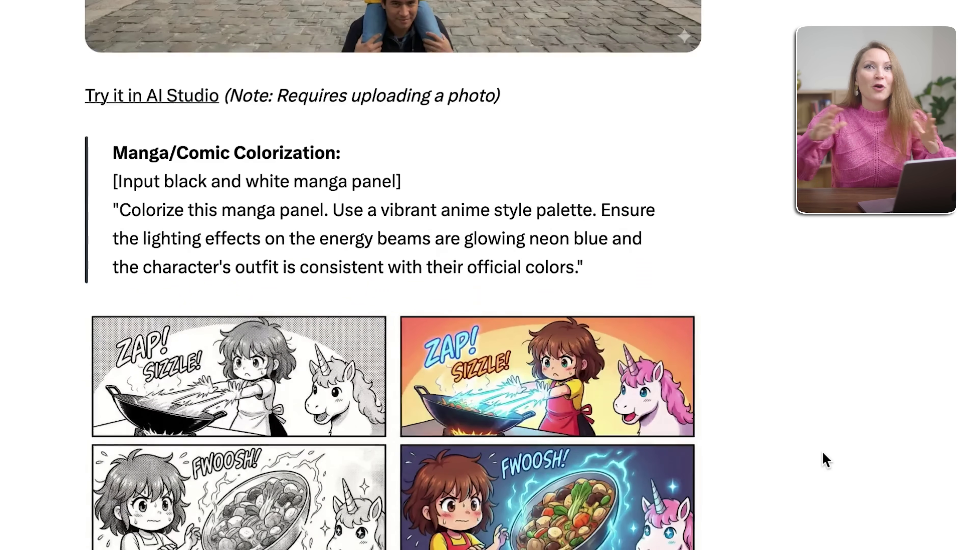
scroll(826, 460, "down", 15)
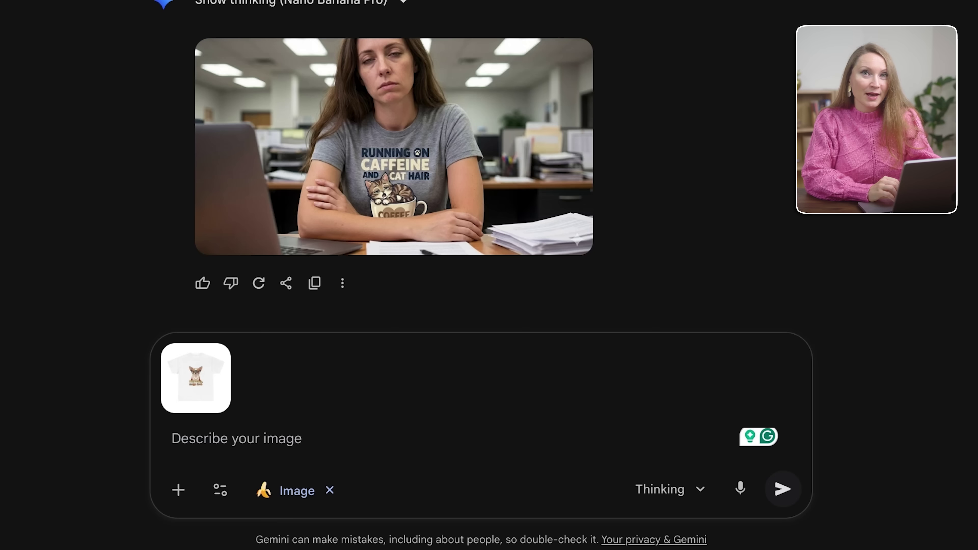
Paste and submit the café lifestyle prompt, then view the 'Micro dog, mega love' mockup full size
type("Put this t-shirt on a woman in her late 20s with dark hair, she's in a trendy urban coffee shop, natural lighting, candid shot, the photo should focus on the t-shirt and the design should be visible")
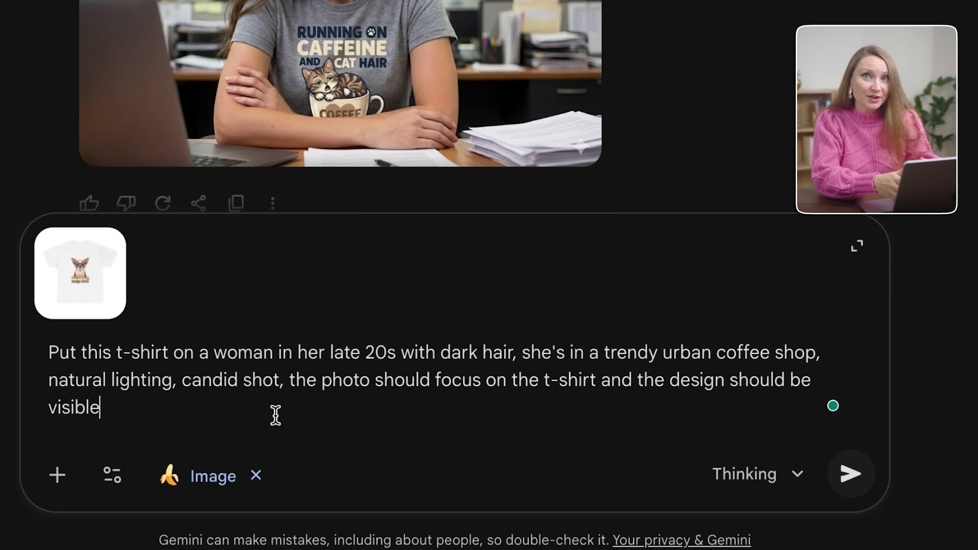
triple_click(413, 370)
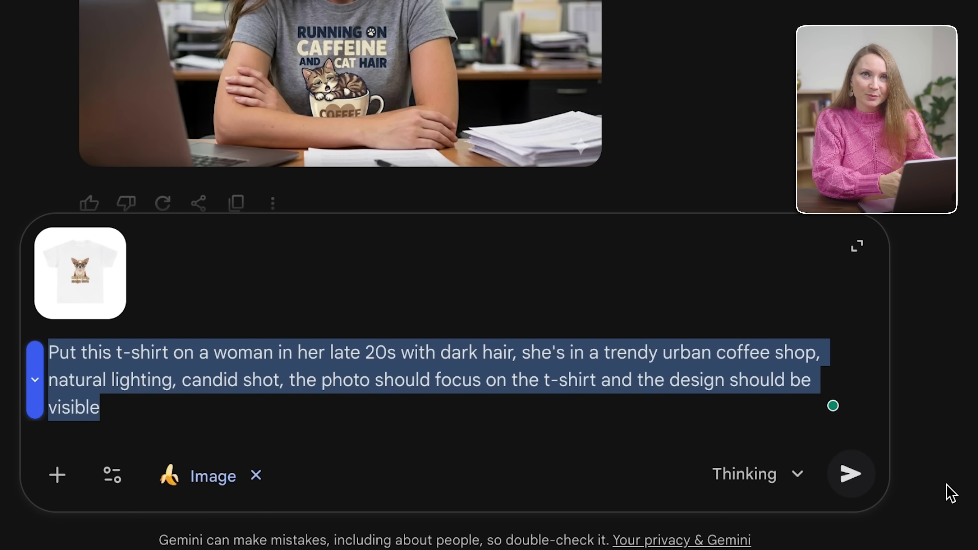
left_click(851, 474)
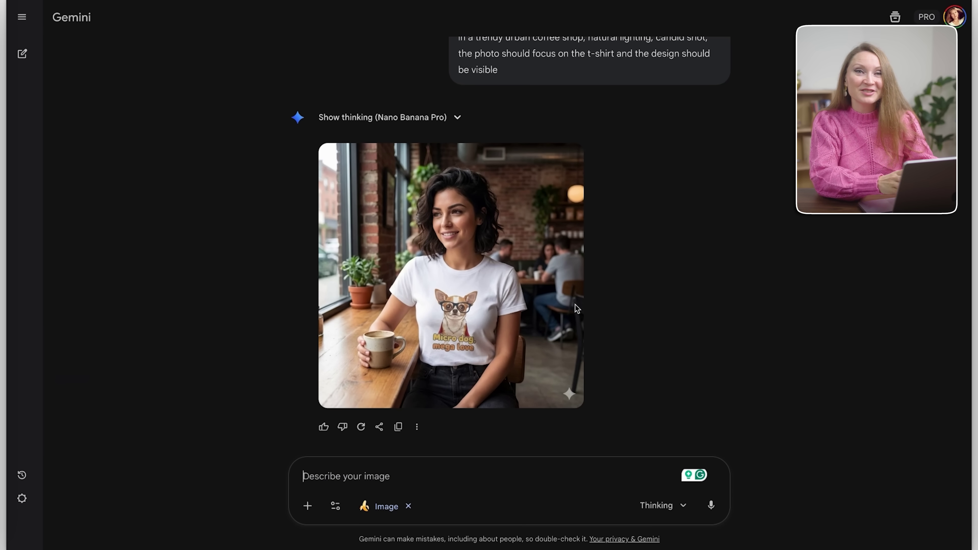
left_click(518, 309)
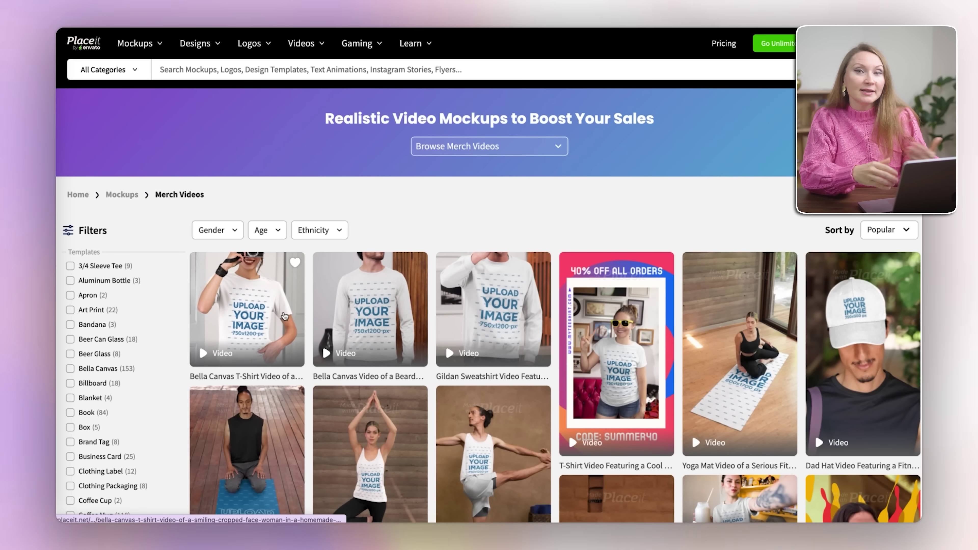
Browse the t-shirt video, pink-purse and woman-on-bed mockup templates
left_click(247, 308)
left_click(657, 306)
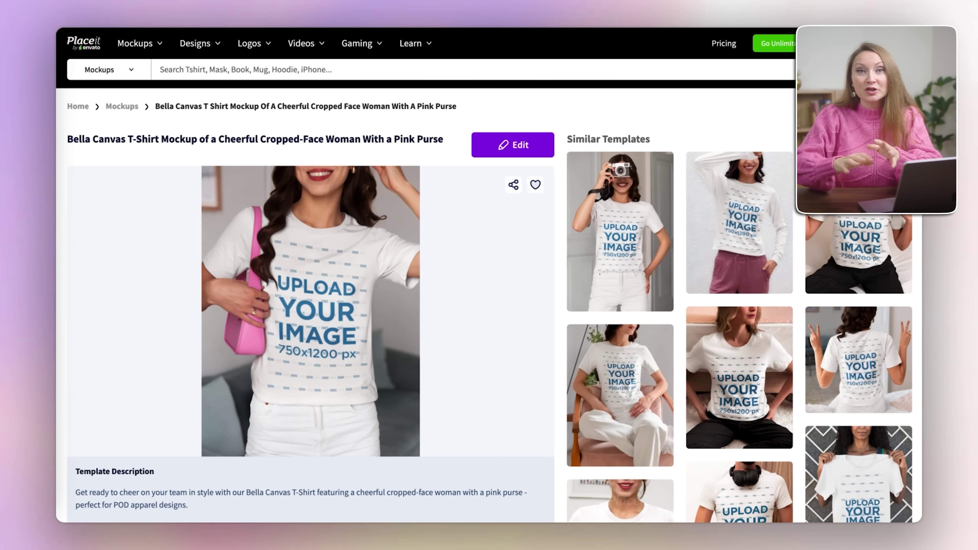
left_click(867, 236)
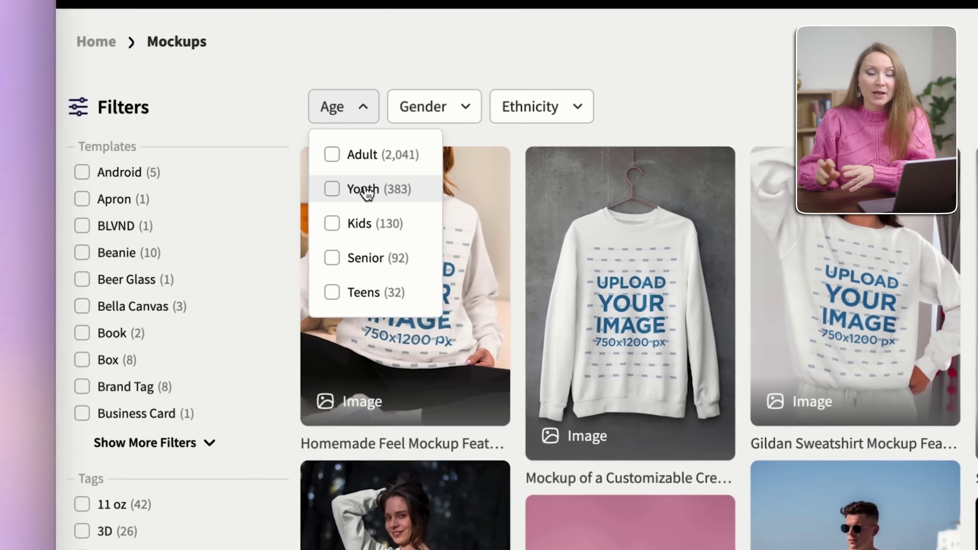
Filter the sweatshirt mockups to Adult and Woman models and scroll the results
left_click(271, 164)
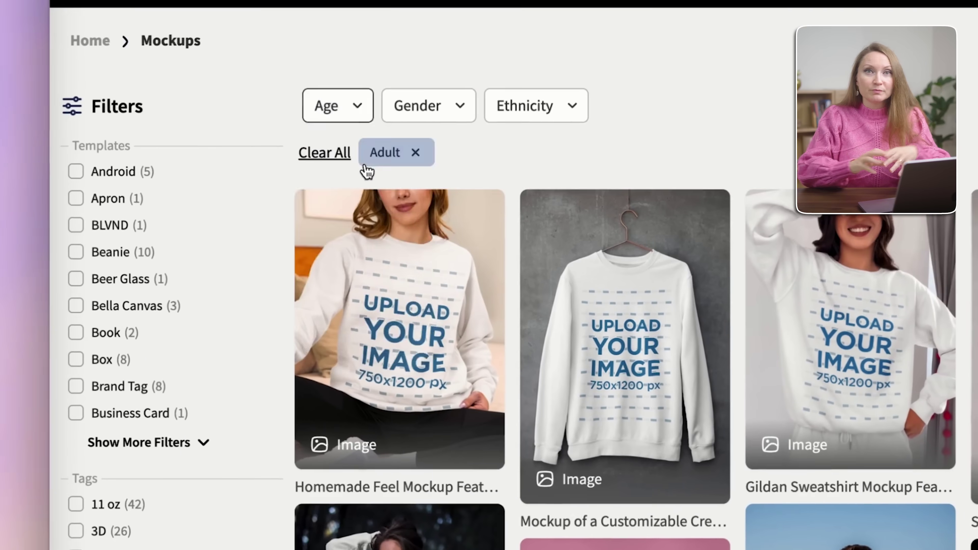
left_click(331, 131)
left_click(332, 159)
scroll(399, 332, "down", 15)
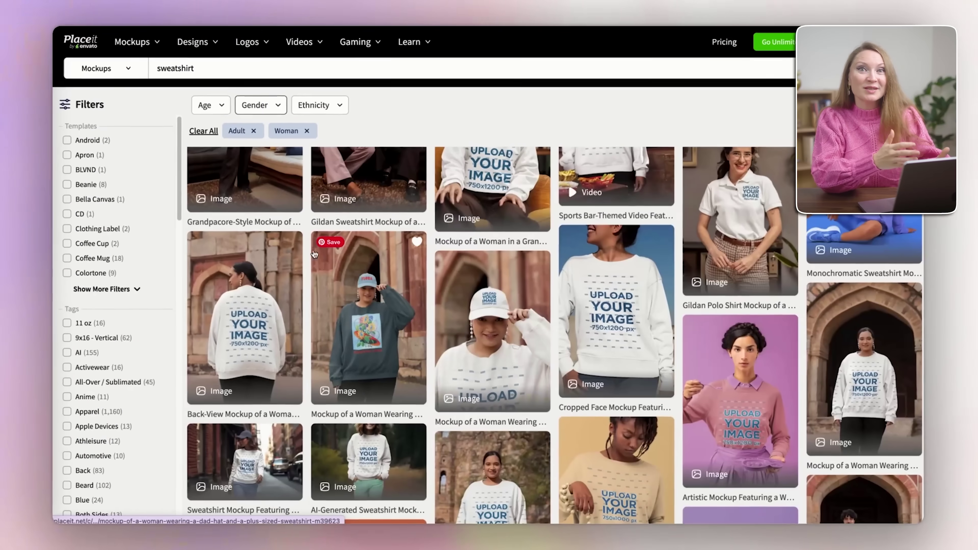
scroll(315, 253, "down", 10)
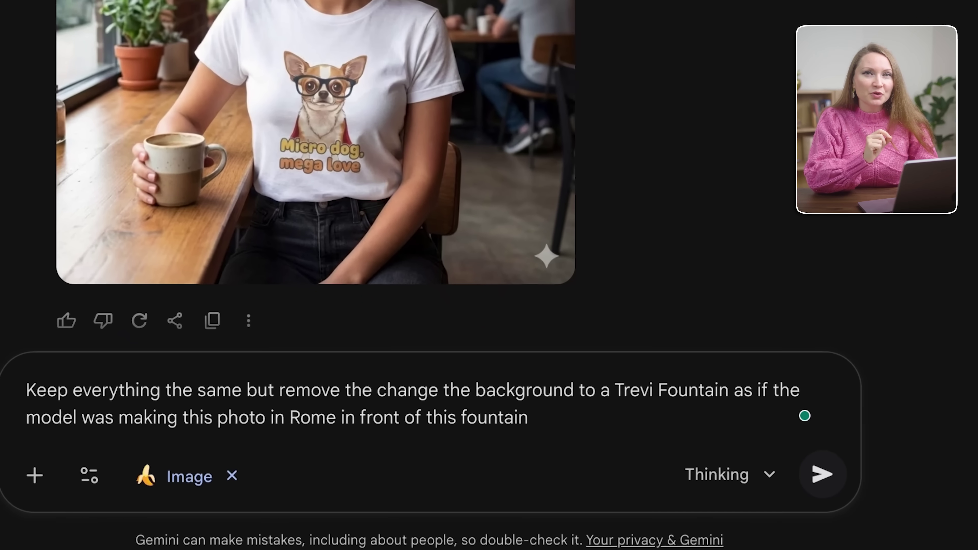
Add 'coffee cup and' to the Trevi Fountain edit, regenerate, and view the new image full size
type("coffee cu")
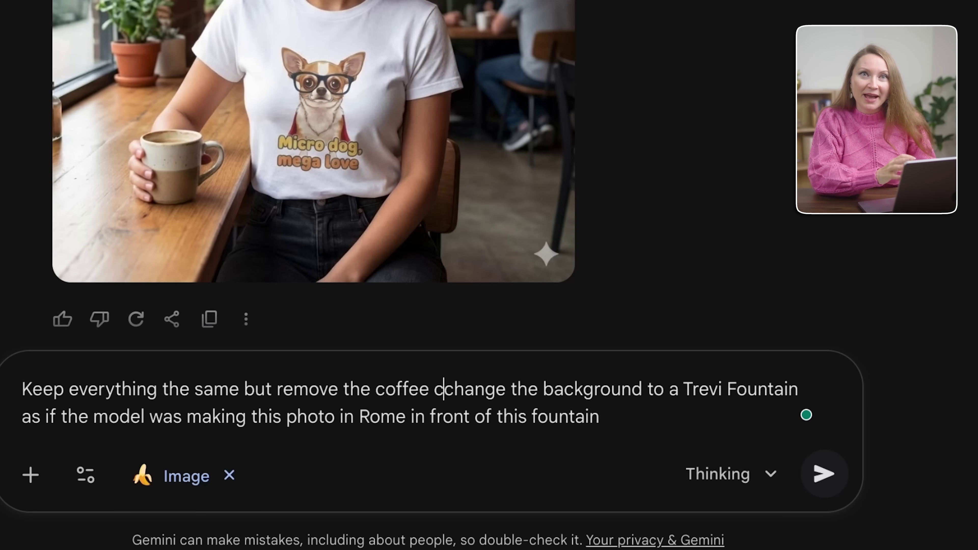
type("p and")
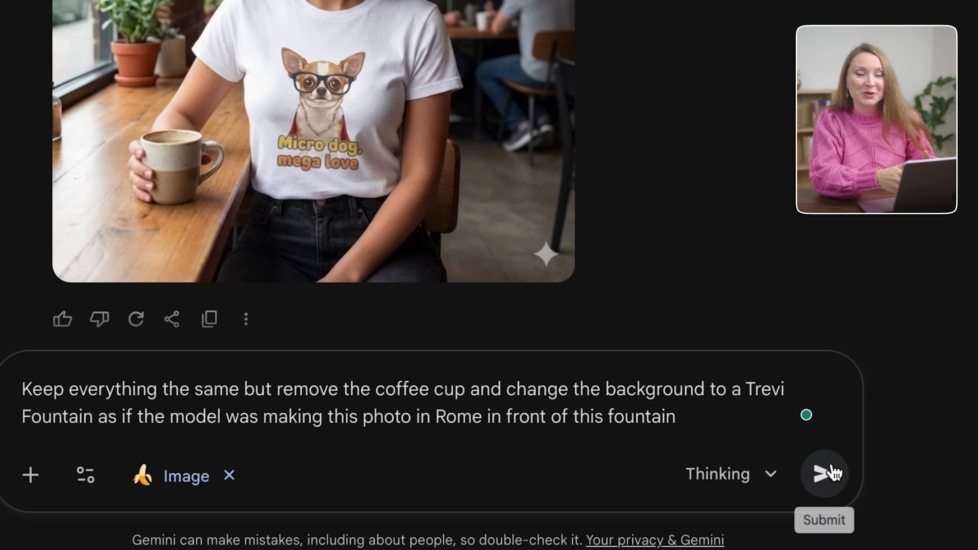
left_click(833, 474)
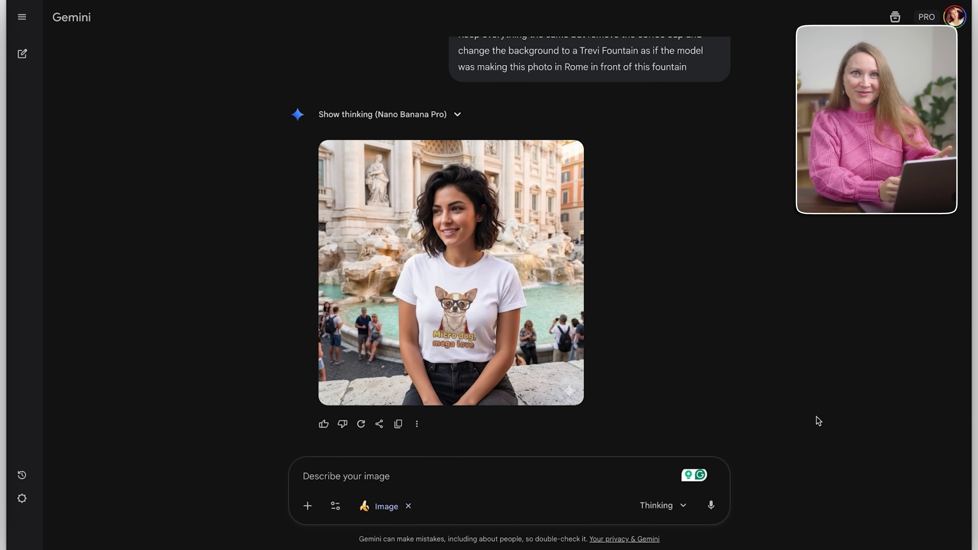
left_click(527, 337)
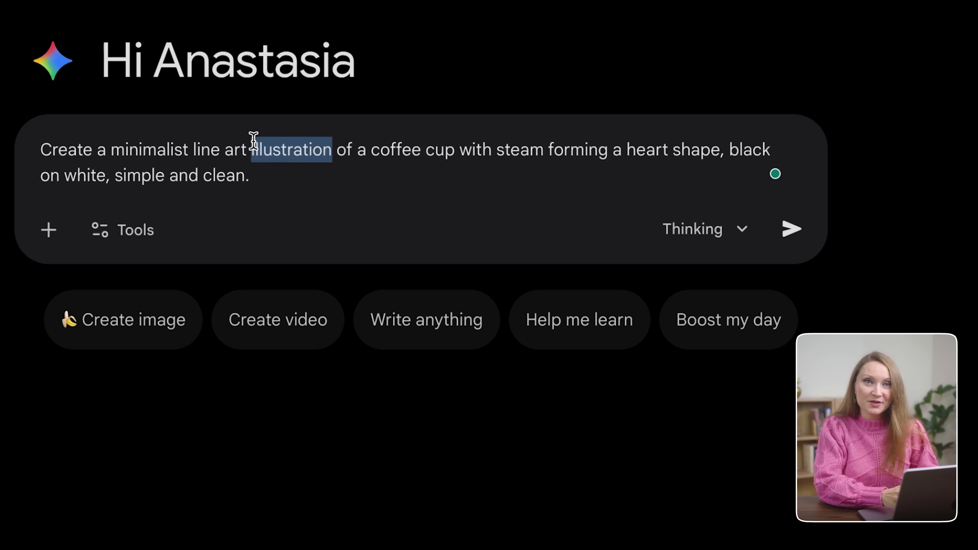
Generate the heart-steam coffee cup line art, then the relaxed-face wine glass, and view it full size
triple_click(253, 141)
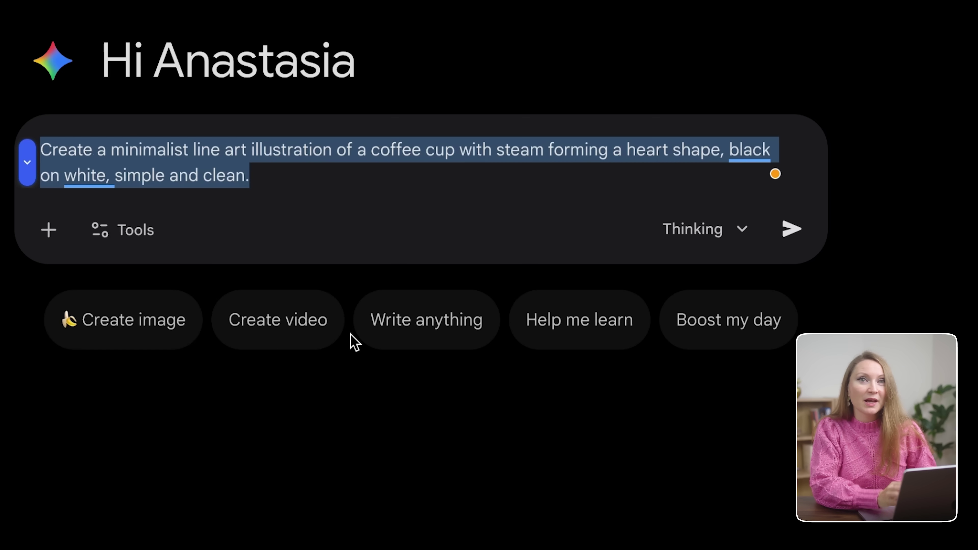
left_click(354, 341)
left_click(794, 236)
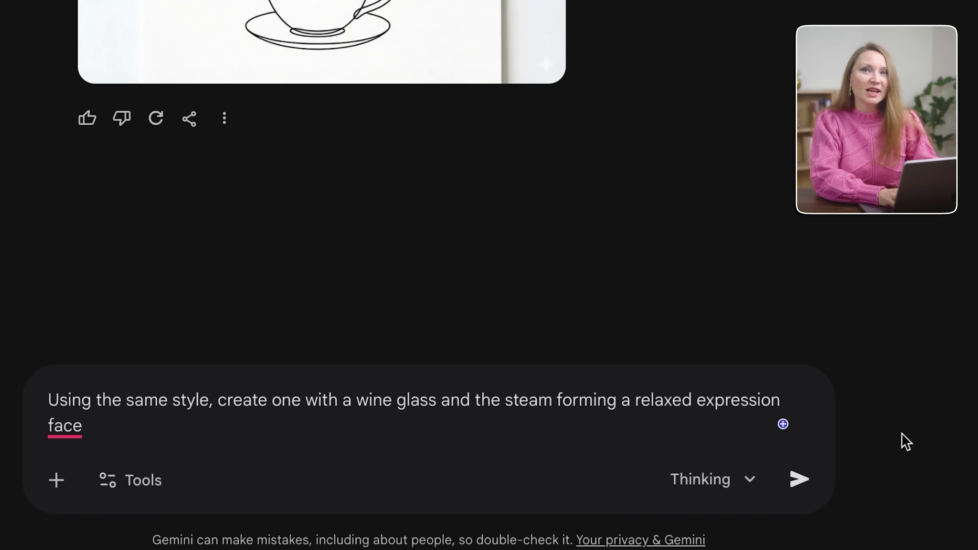
left_click(795, 480)
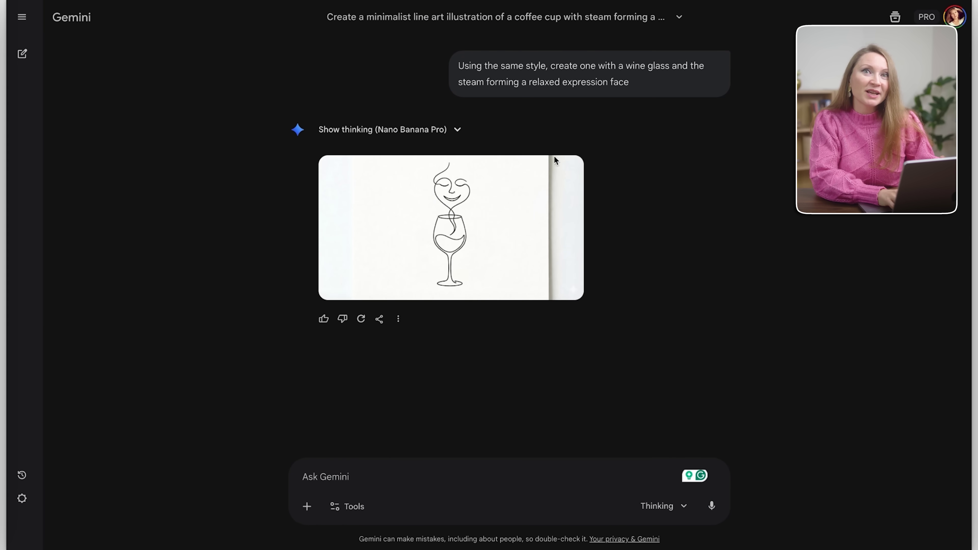
left_click(458, 228)
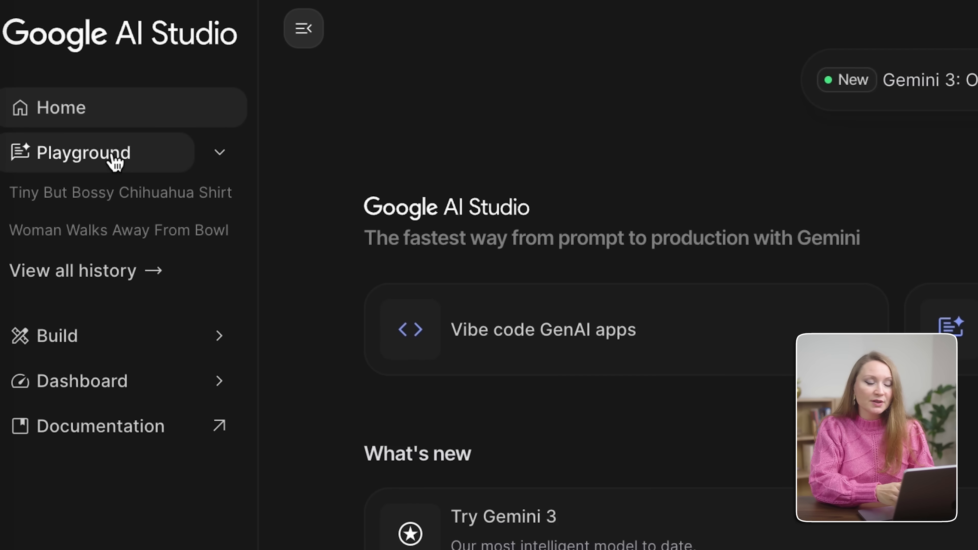
In the Playground, set aspect ratio to Auto and resolution to 4K, then open the paid API key choice
left_click(115, 162)
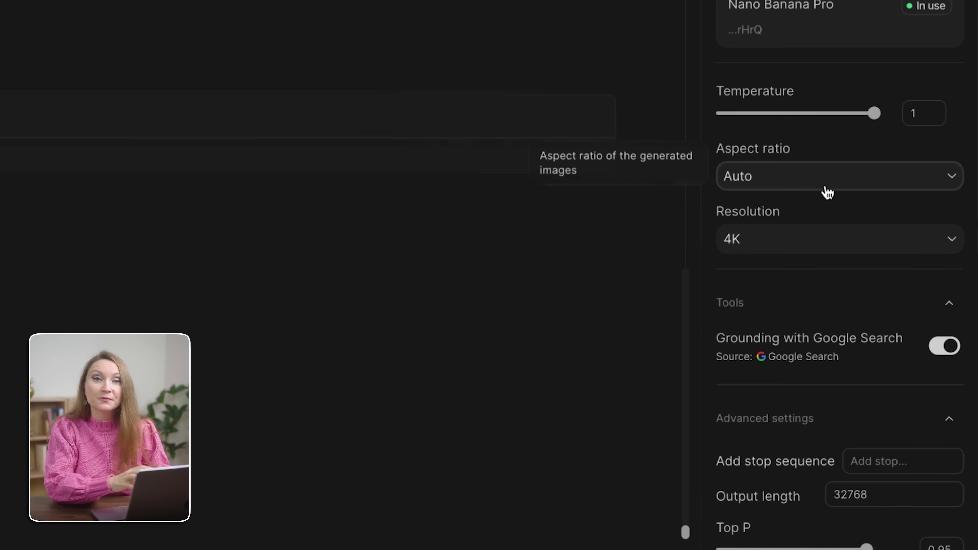
left_click(828, 186)
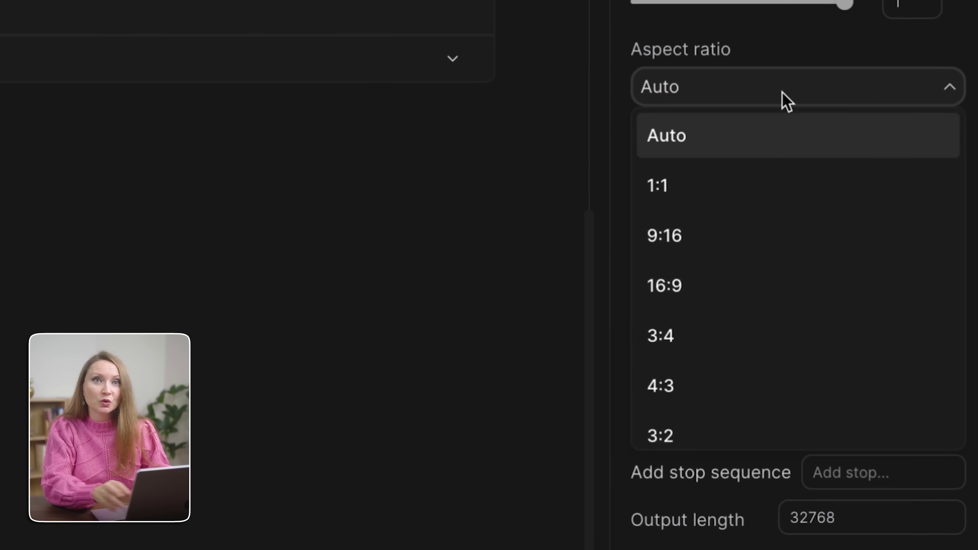
left_click(728, 203)
left_click(791, 91)
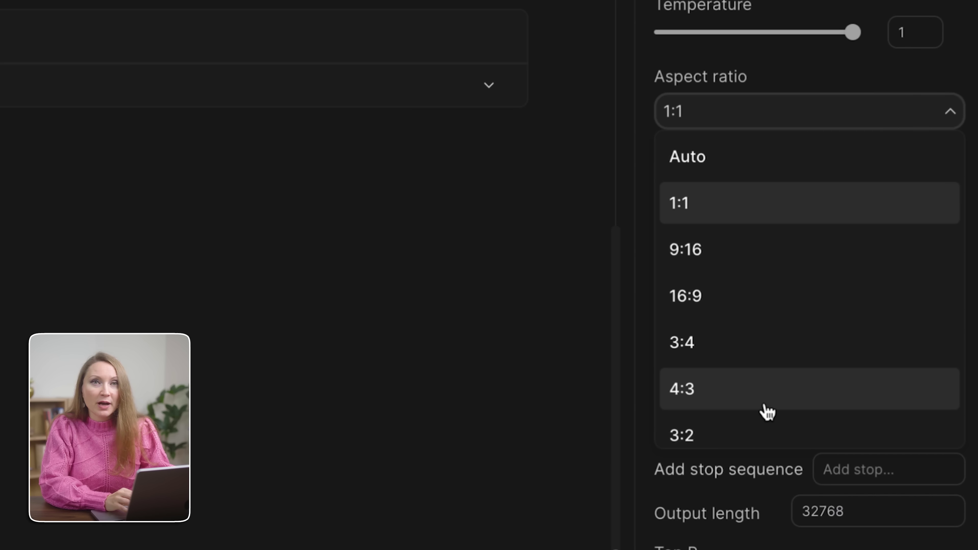
left_click(732, 157)
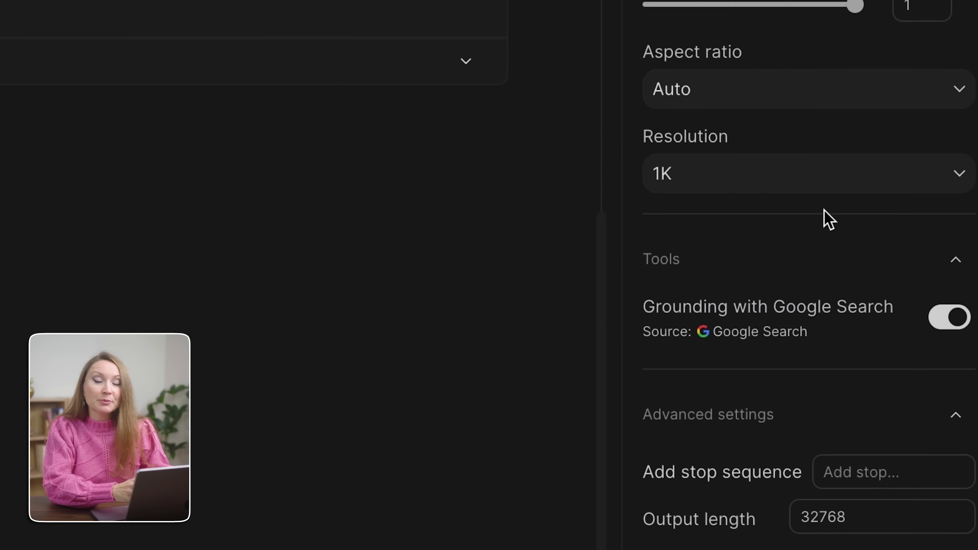
left_click(805, 198)
left_click(738, 313)
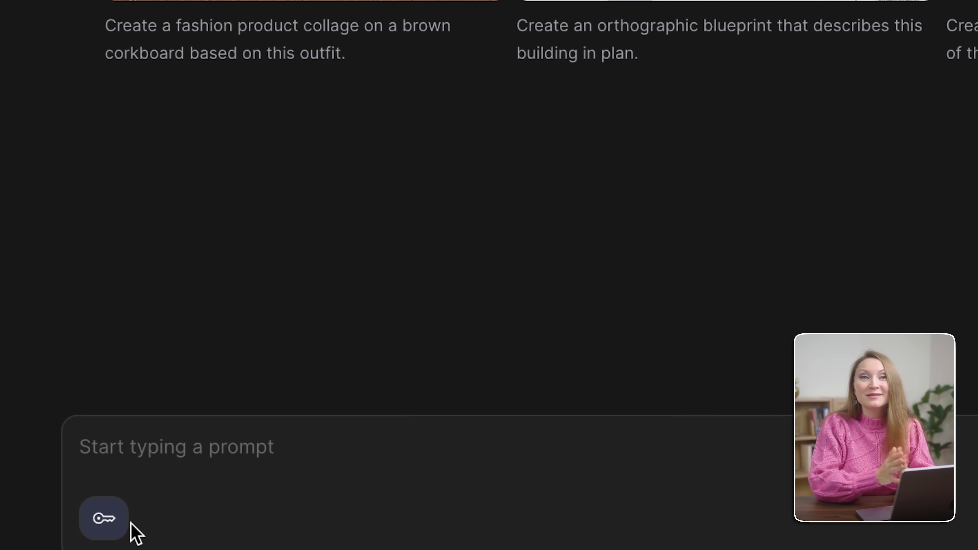
left_click(122, 519)
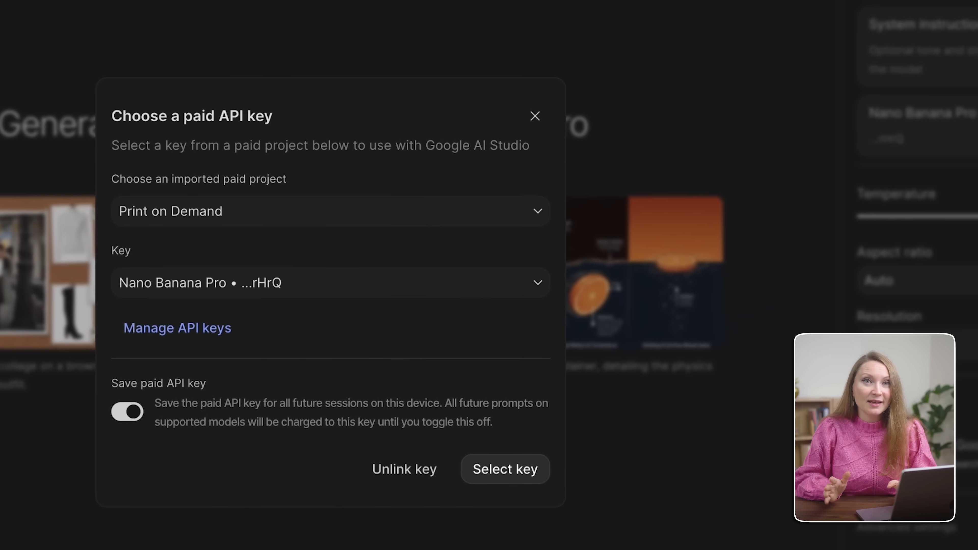